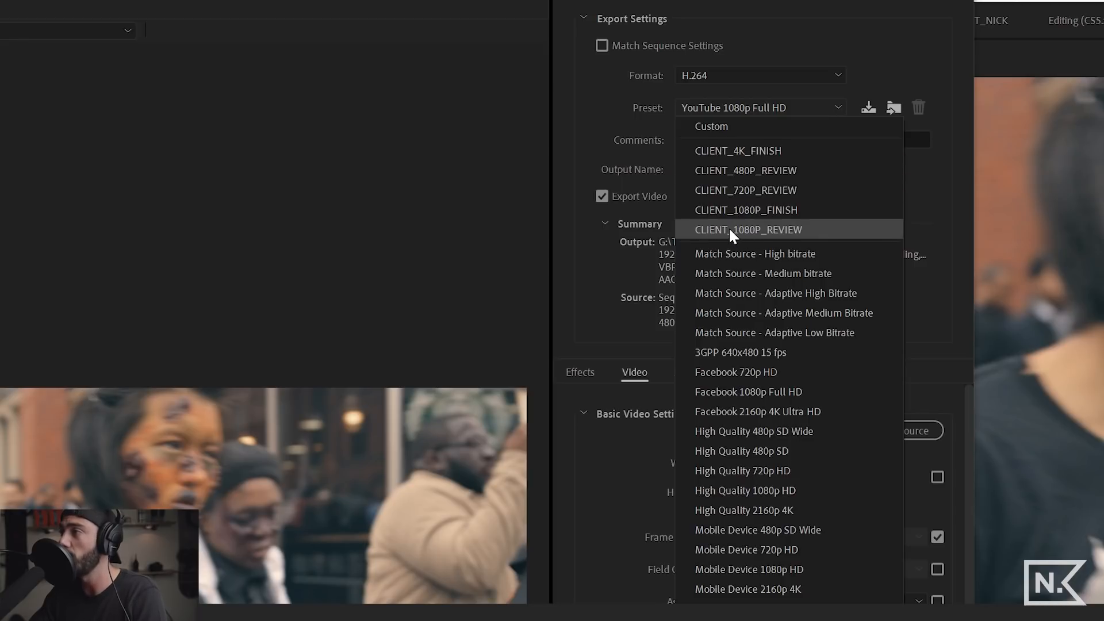
Apply the CLIENT_1080P_REVIEW export preset and turn off its image, name and timecode overlays
{"action": "left_click", "coordinate": [758, 228]}
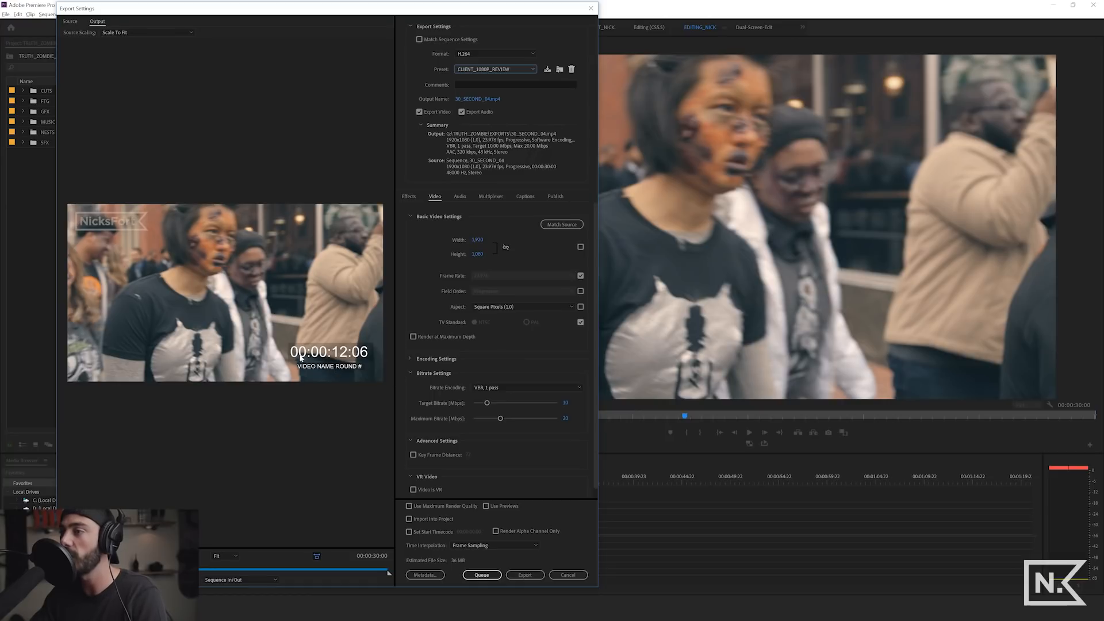
{"action": "left_click", "coordinate": [409, 196]}
{"action": "left_click", "coordinate": [419, 245]}
{"action": "left_click", "coordinate": [419, 259]}
{"action": "left_click", "coordinate": [420, 273]}
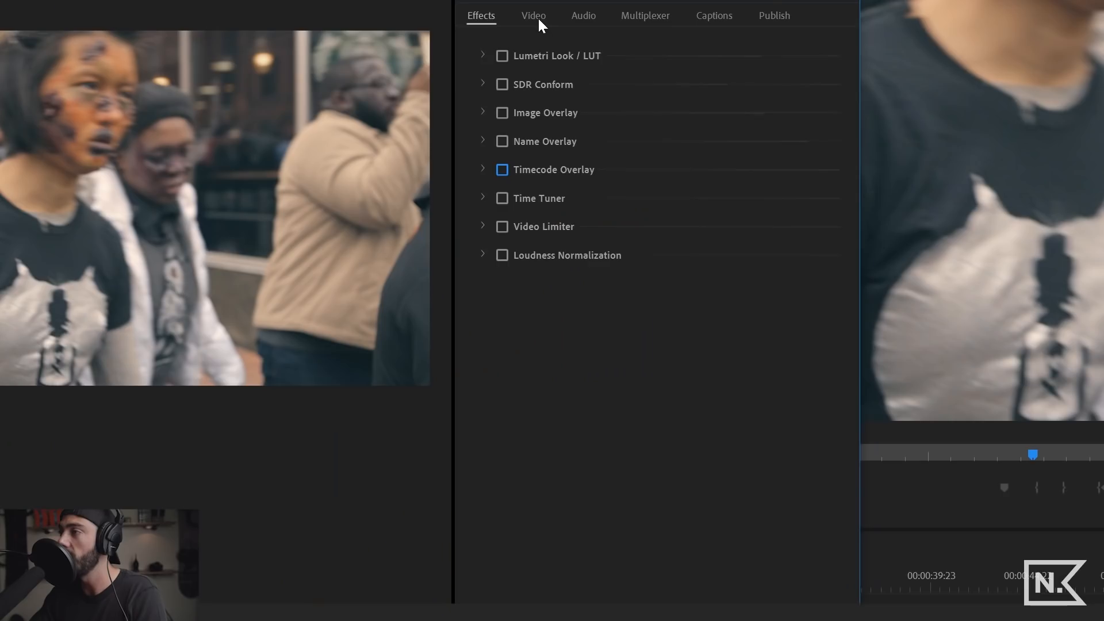
Review the video encoding settings for performance, profile and level, and collapse that section
{"action": "left_click", "coordinate": [437, 198]}
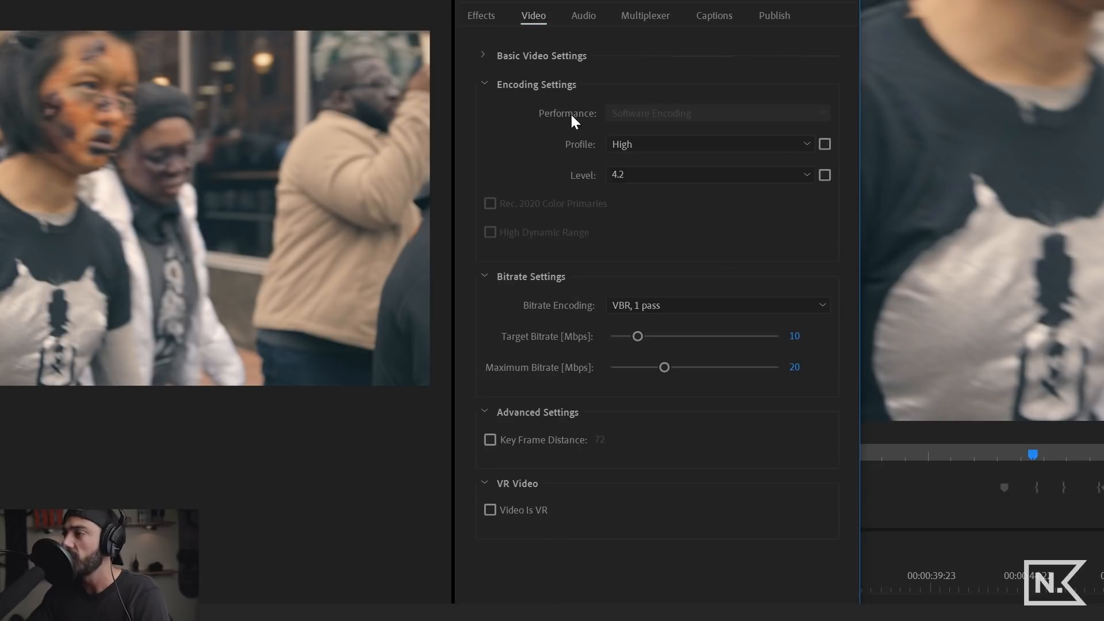
{"action": "mouse_move", "coordinate": [571, 116]}
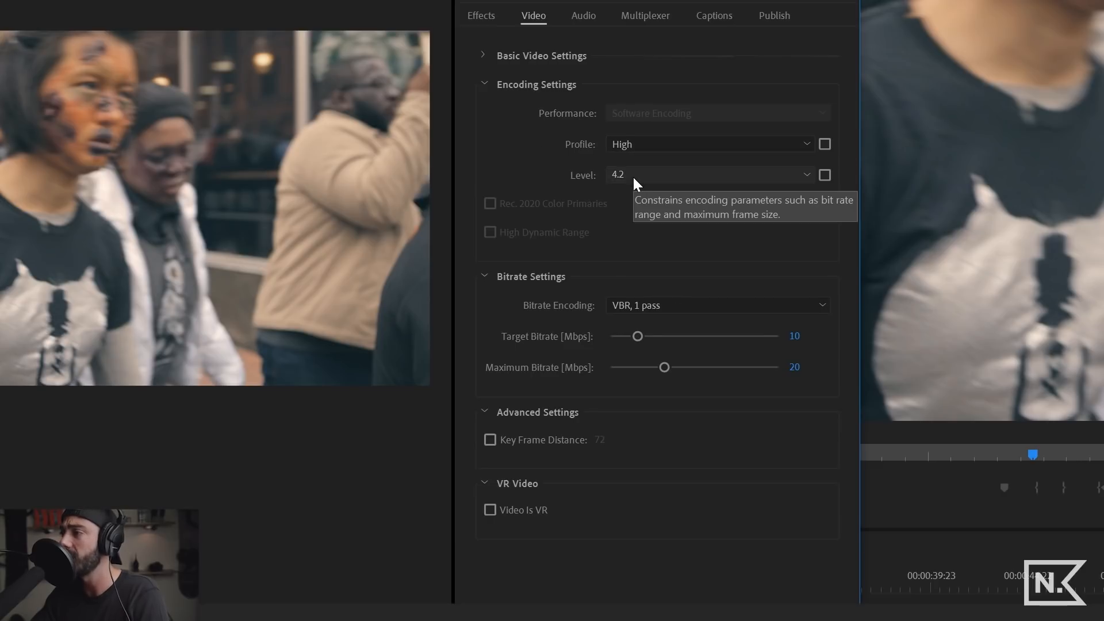
{"action": "left_click", "coordinate": [483, 85]}
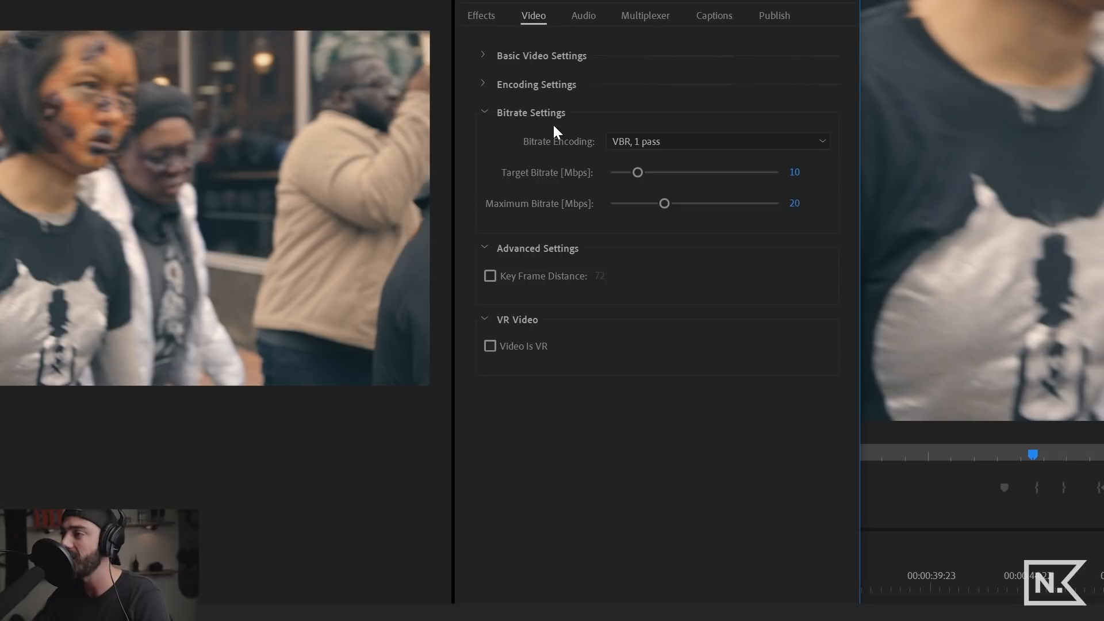
Try the CBR, VBR 1 pass and VBR 2 pass bitrate encodings in turn, finishing on VBR, 1 pass
{"action": "left_click", "coordinate": [638, 140]}
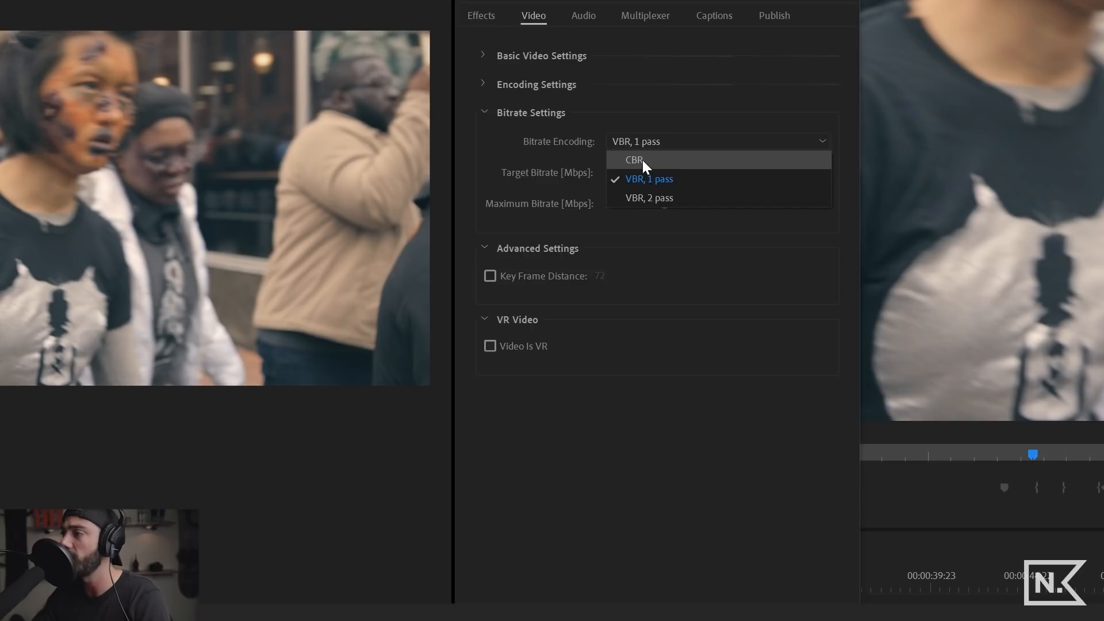
{"action": "left_click", "coordinate": [657, 158]}
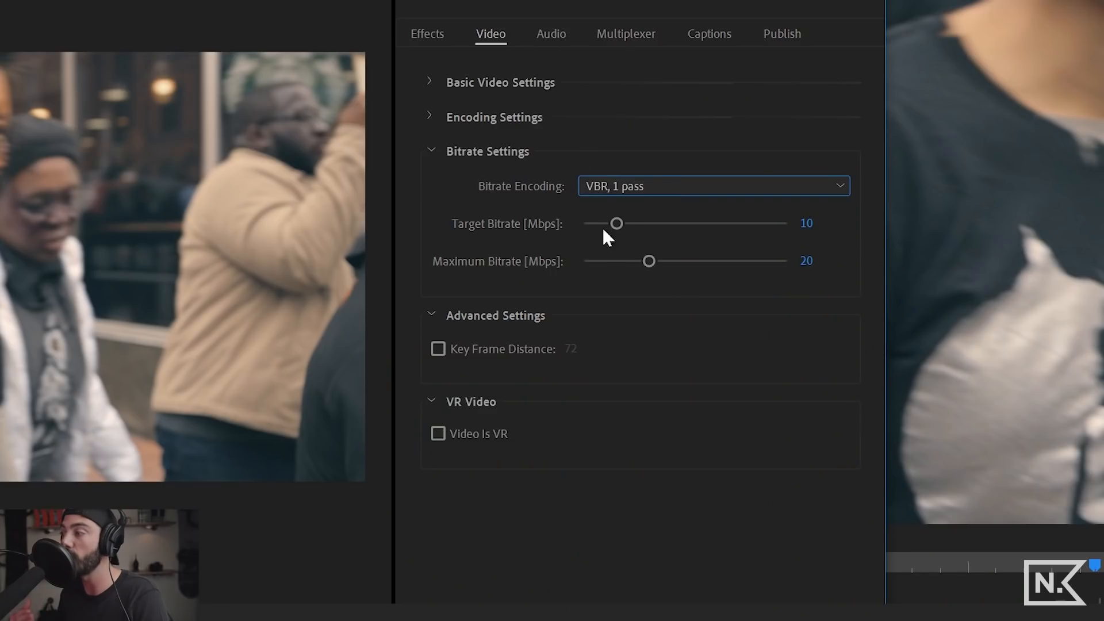
{"action": "left_click", "coordinate": [640, 190]}
{"action": "left_click", "coordinate": [653, 258]}
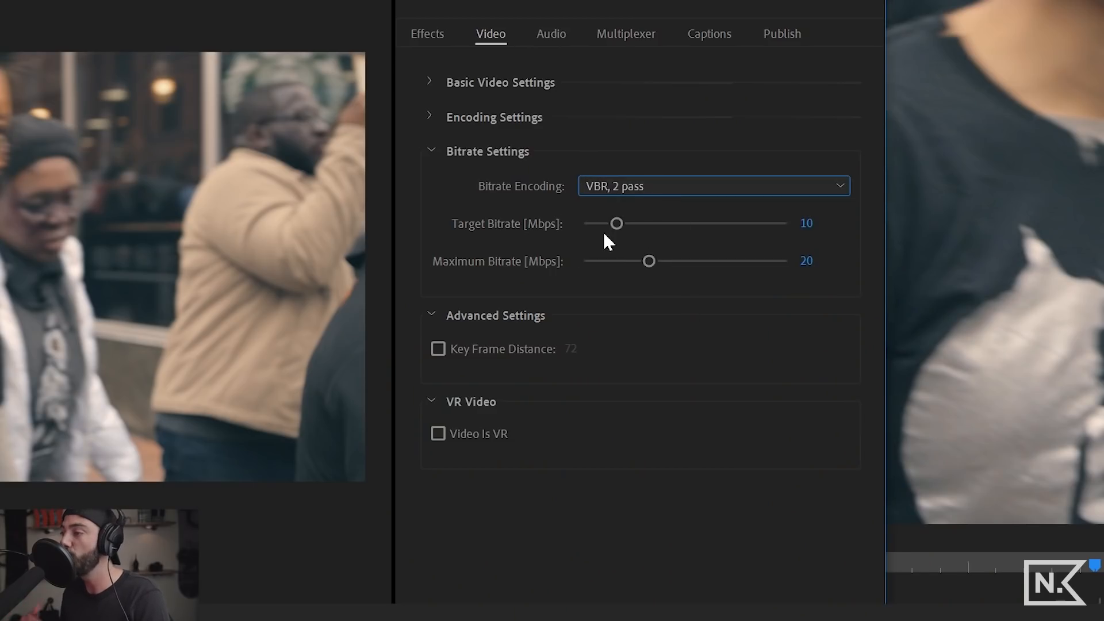
{"action": "left_click", "coordinate": [673, 184]}
{"action": "left_click", "coordinate": [653, 207]}
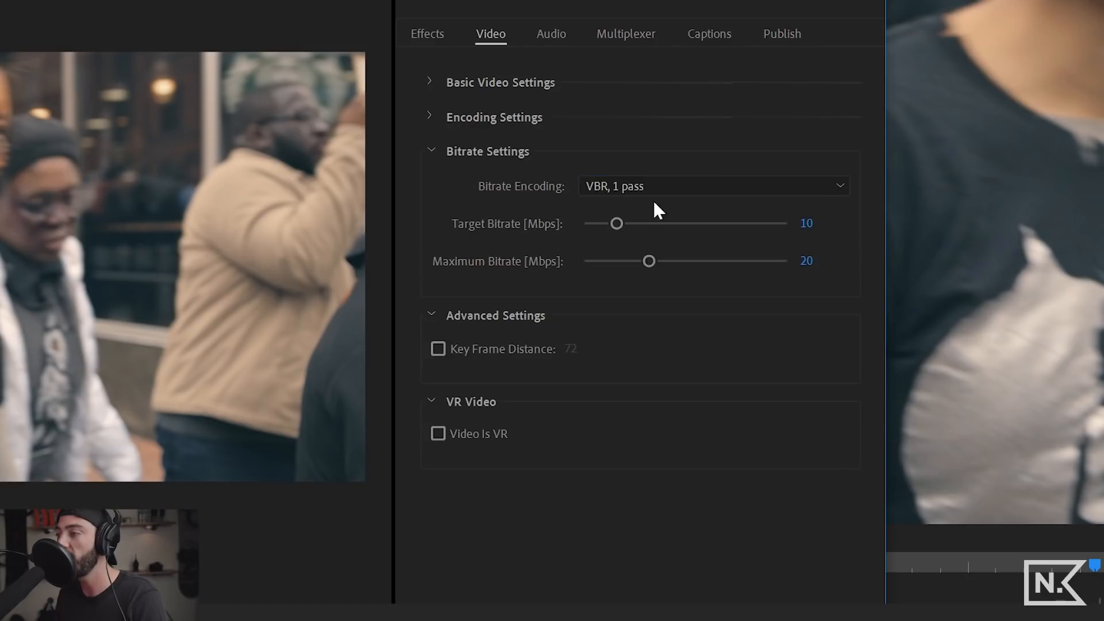
{"action": "left_click", "coordinate": [643, 188]}
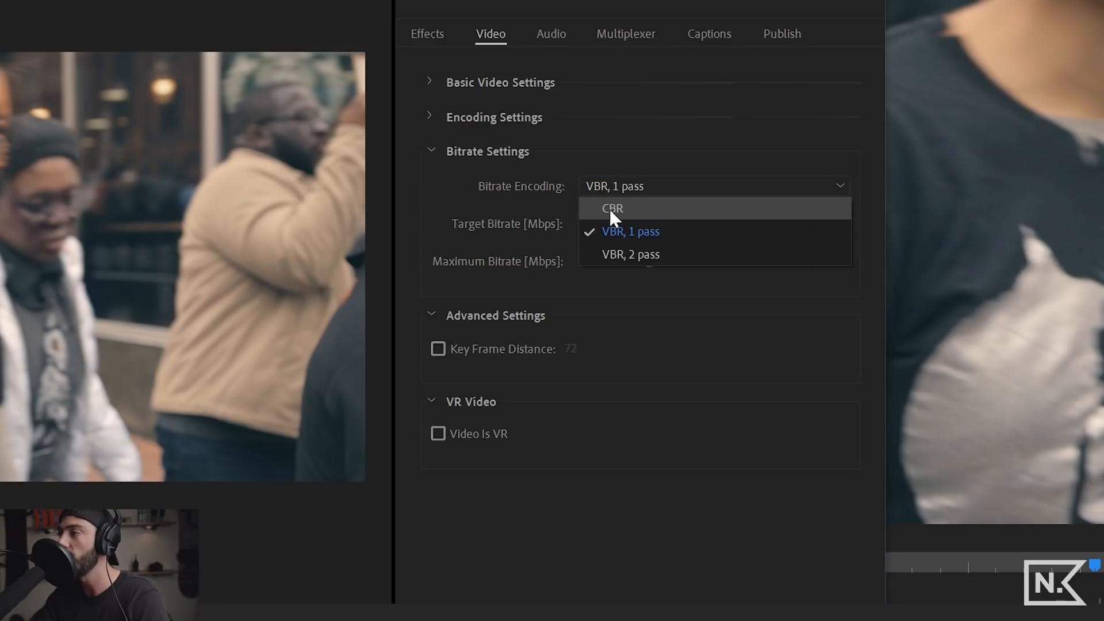
{"action": "left_click", "coordinate": [639, 254]}
{"action": "left_click", "coordinate": [629, 185]}
{"action": "left_click", "coordinate": [637, 209]}
{"action": "left_click", "coordinate": [627, 184]}
{"action": "left_click", "coordinate": [639, 230]}
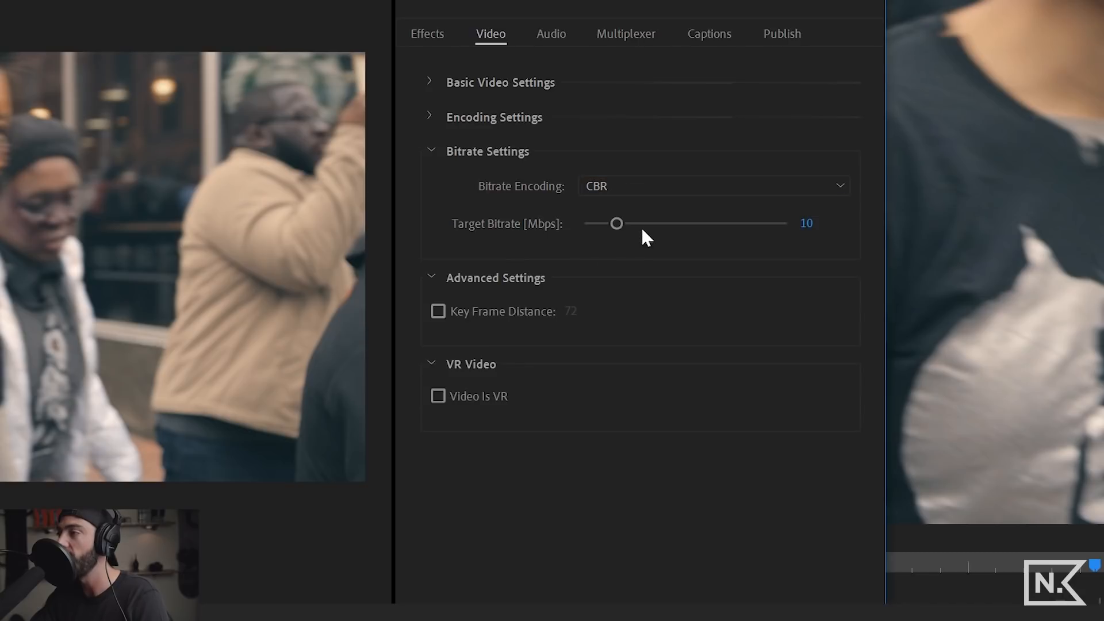
{"action": "left_click", "coordinate": [636, 188]}
{"action": "left_click", "coordinate": [648, 250]}
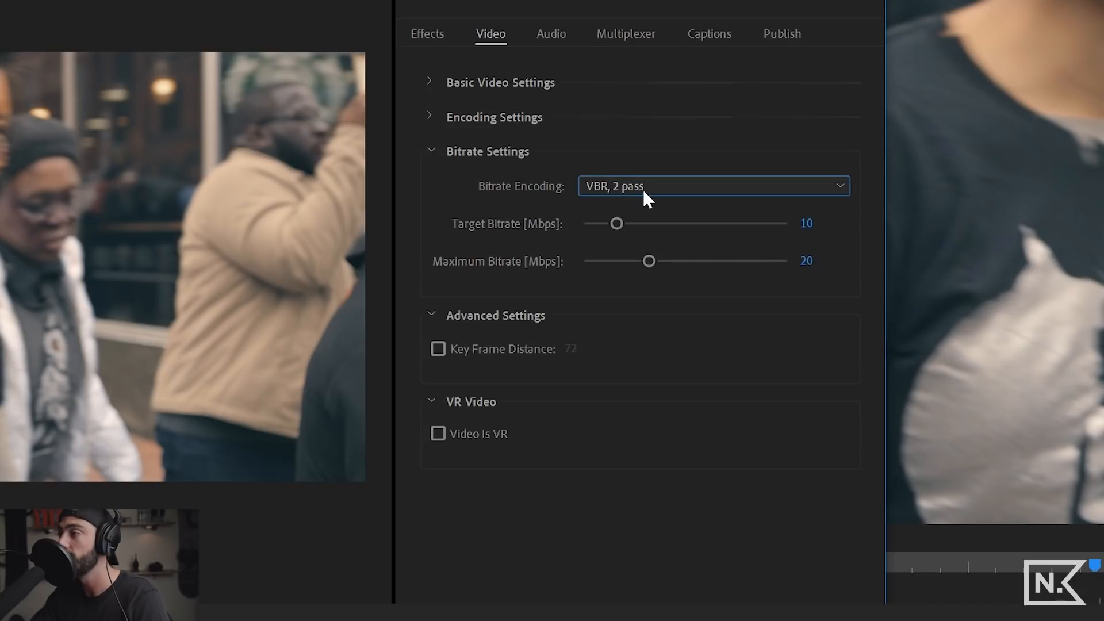
{"action": "left_click", "coordinate": [643, 189]}
{"action": "left_click", "coordinate": [650, 209]}
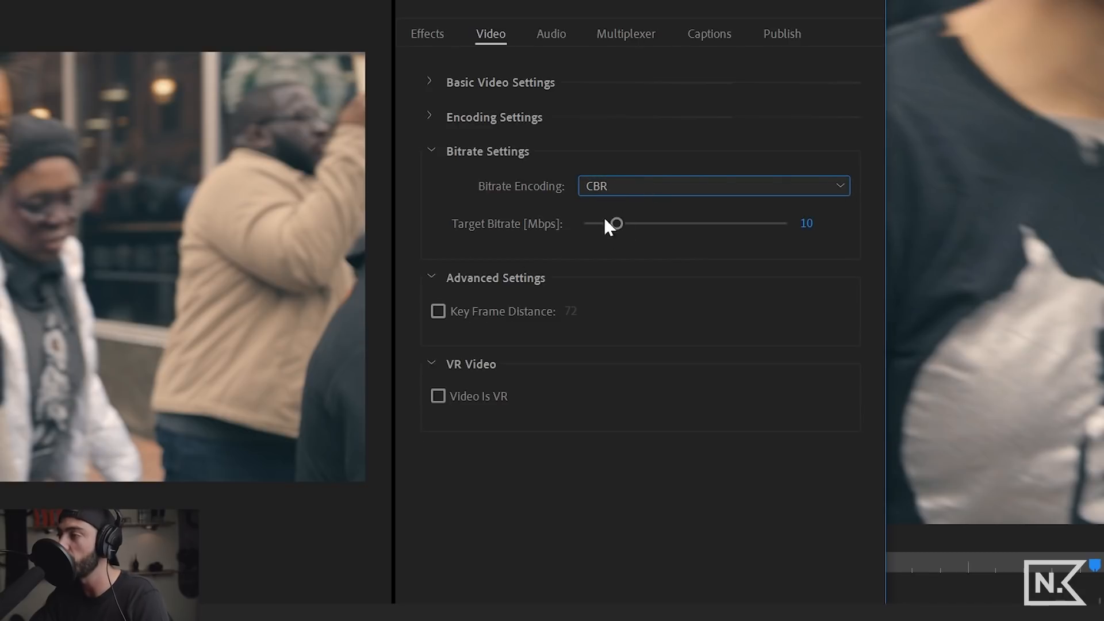
{"action": "left_click", "coordinate": [621, 186]}
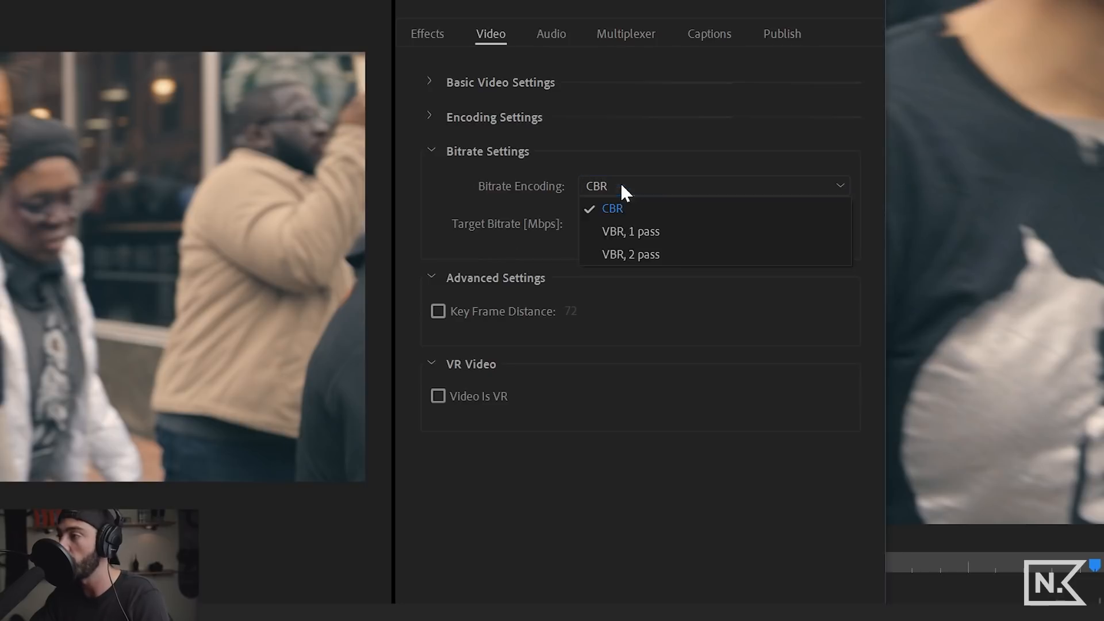
{"action": "left_click", "coordinate": [639, 230]}
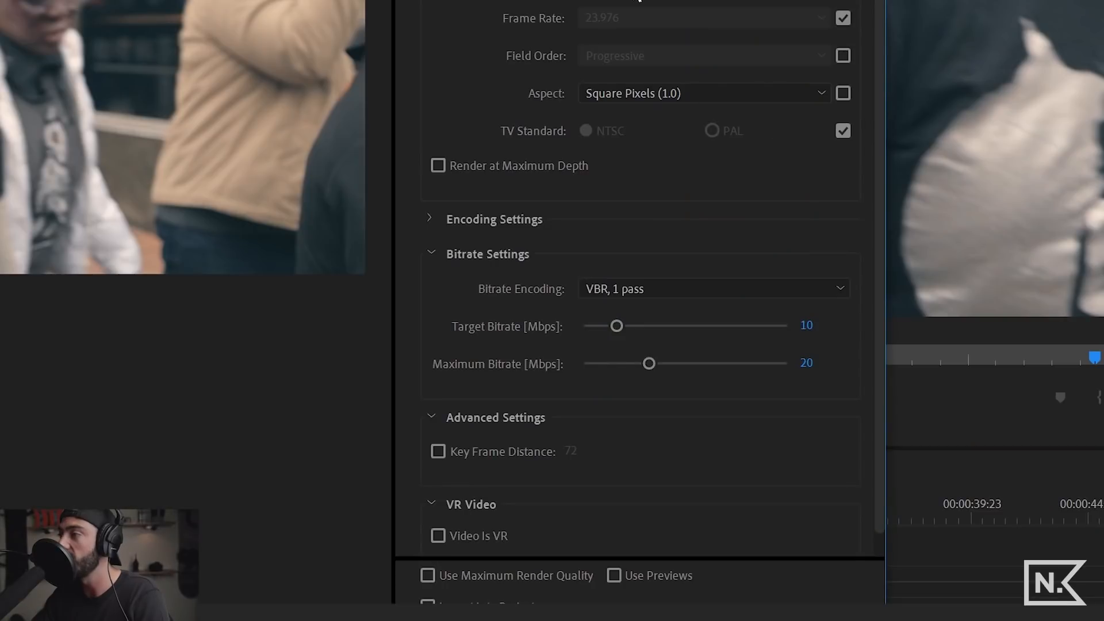
Try a target bitrate of 16.21 Mbps and set it back to 10 Mbps
{"action": "scroll", "coordinate": [808, 193], "scroll_direction": "down", "scroll_amount": 1}
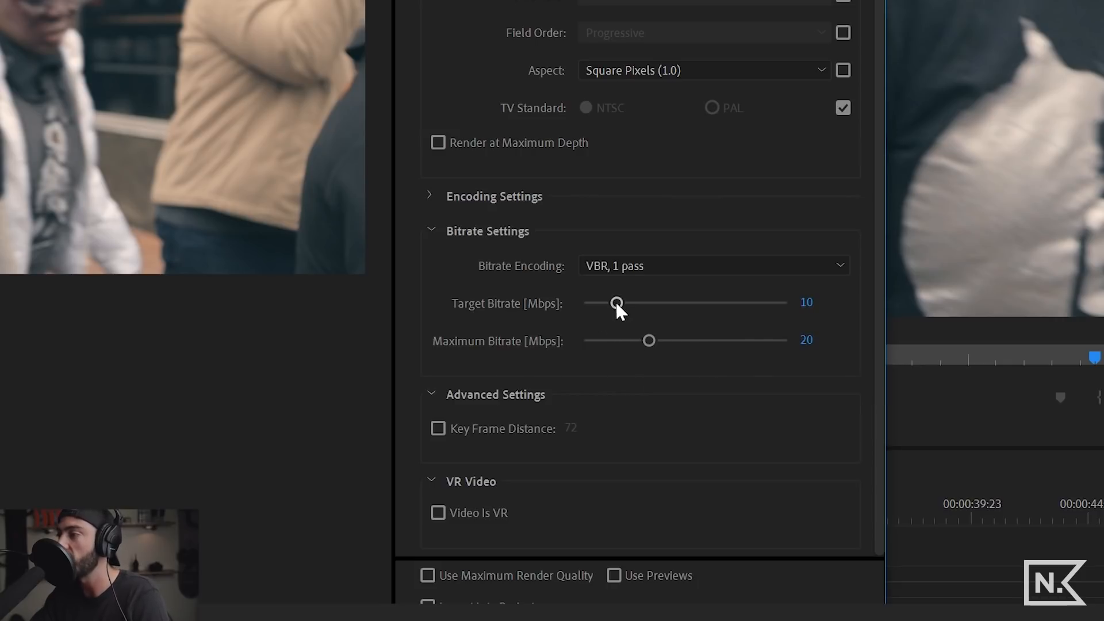
{"action": "mouse_move", "coordinate": [614, 303]}
{"action": "left_mouse_down"}
{"action": "mouse_move", "coordinate": [647, 303]}
{"action": "mouse_move", "coordinate": [635, 304]}
{"action": "left_mouse_up"}
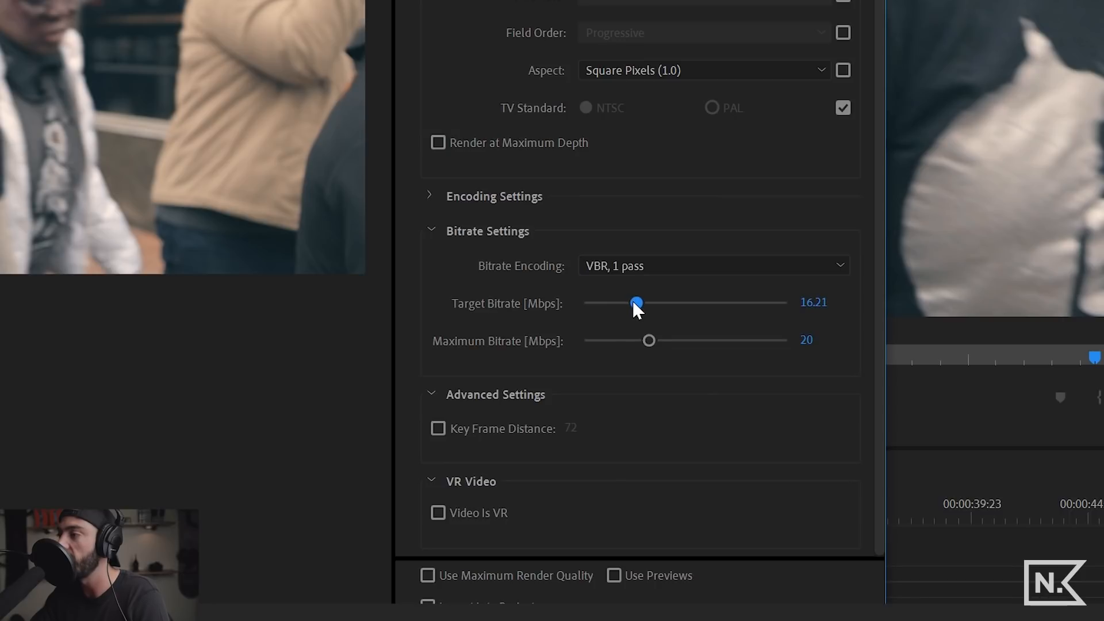
{"action": "left_click", "coordinate": [804, 303]}
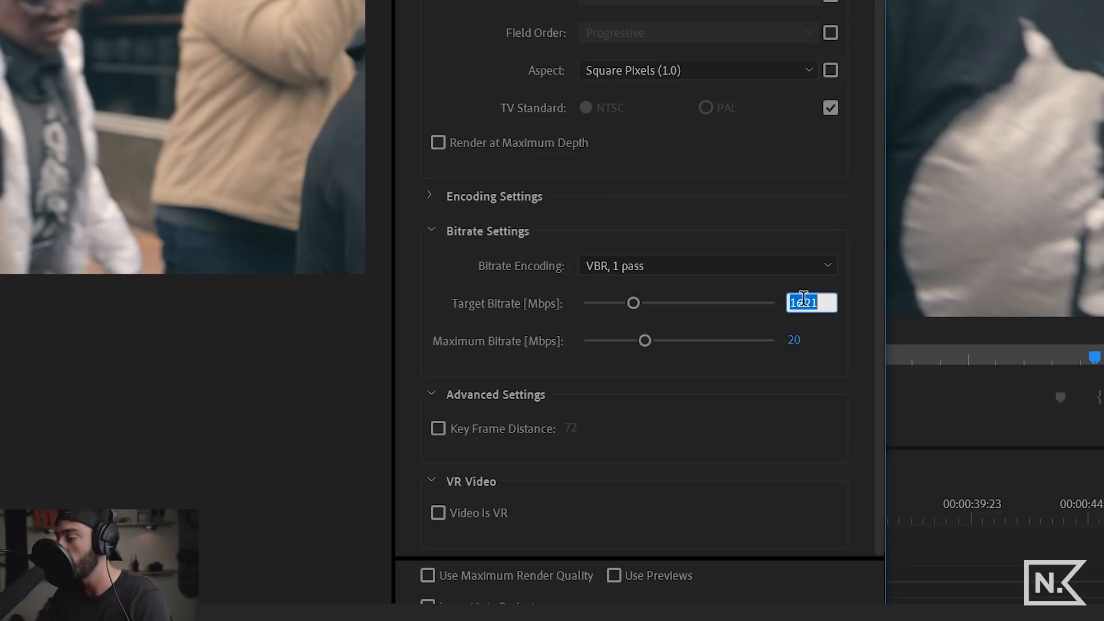
{"action": "type", "text": "1"}
Check the audio export settings and enable publishing to YouTube with its options expanded
{"action": "left_click", "coordinate": [549, 34]}
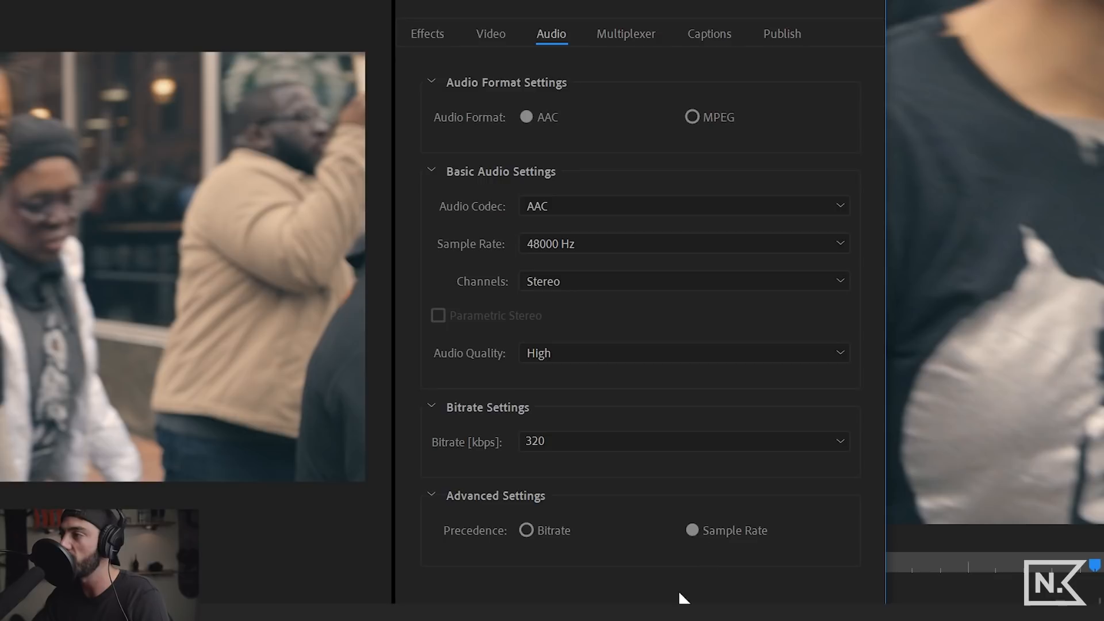
{"action": "left_click", "coordinate": [782, 36]}
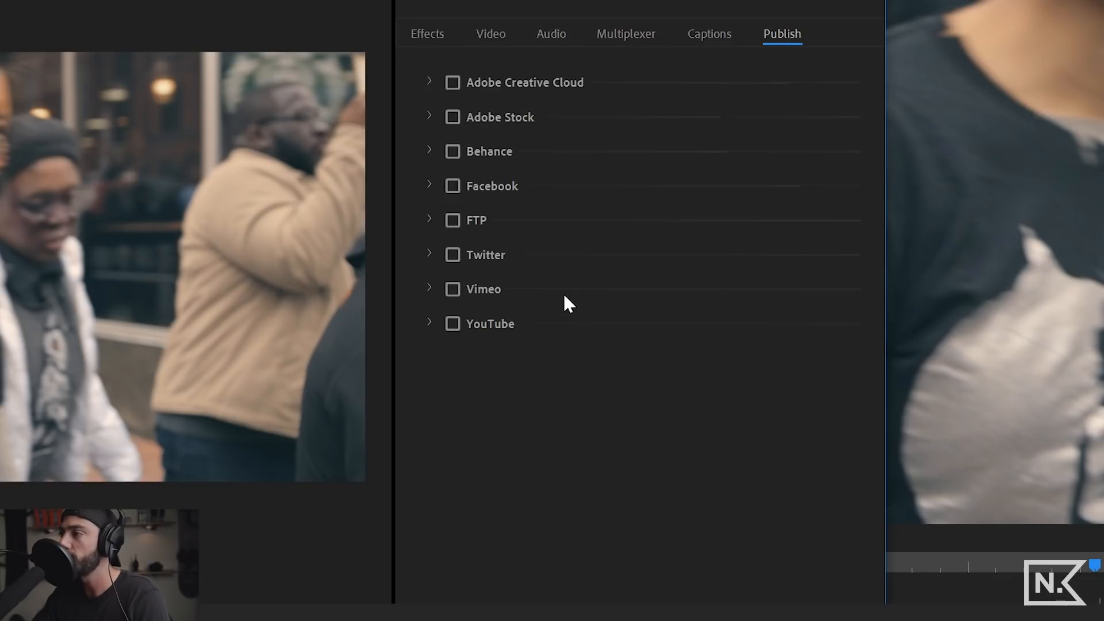
{"action": "left_click", "coordinate": [446, 324]}
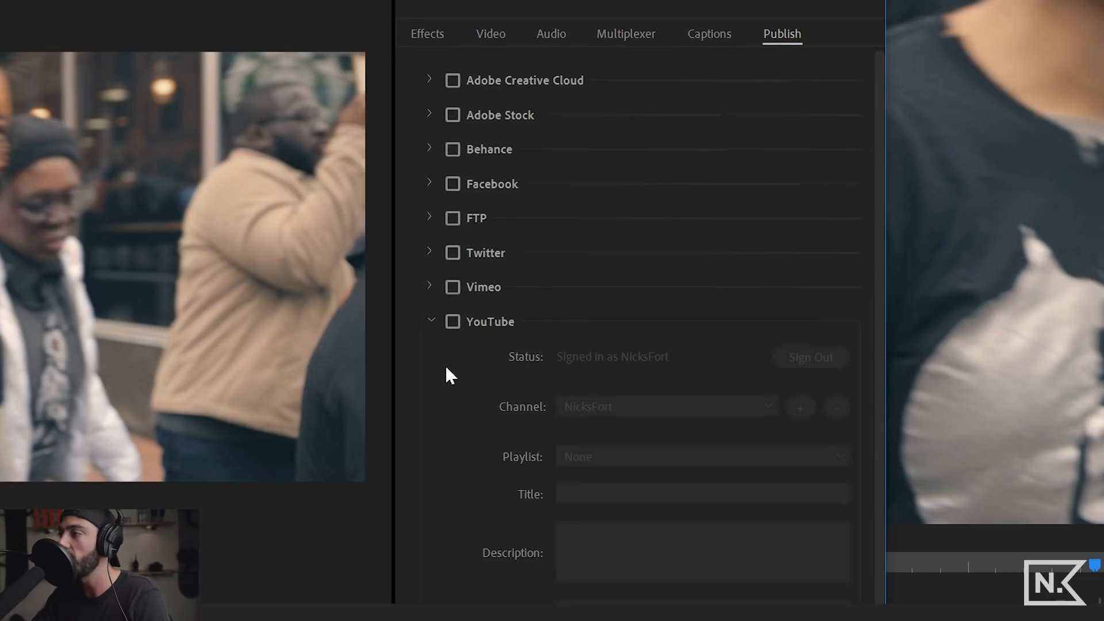
{"action": "left_click", "coordinate": [451, 323]}
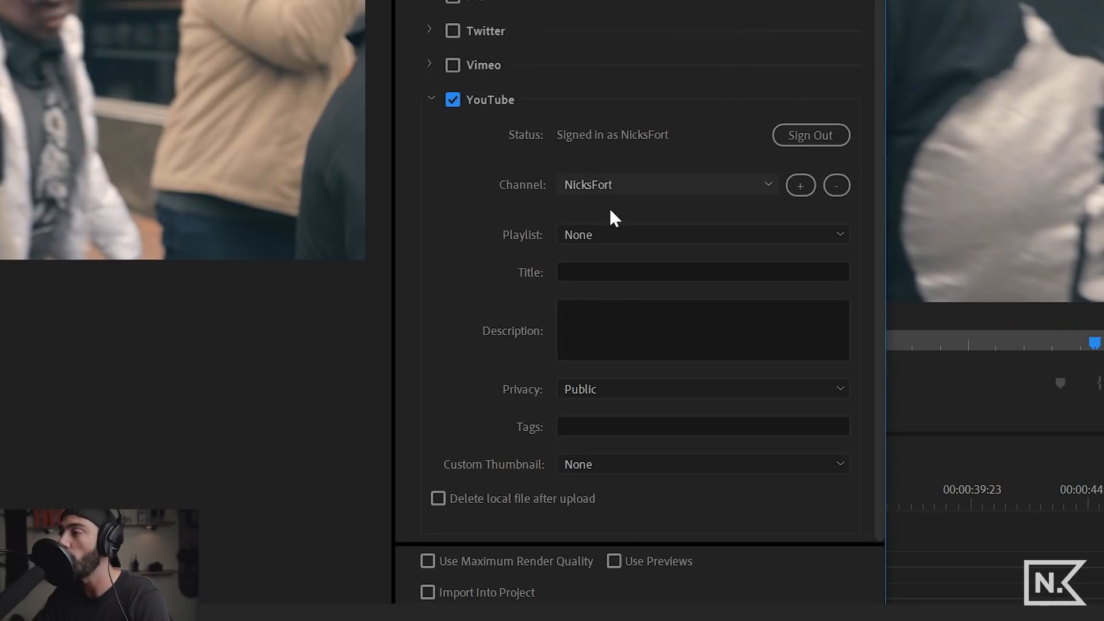
Look through the YouTube publishing fields for title, description, privacy and custom thumbnail without changing them
{"action": "left_click", "coordinate": [577, 271]}
{"action": "left_click", "coordinate": [603, 338]}
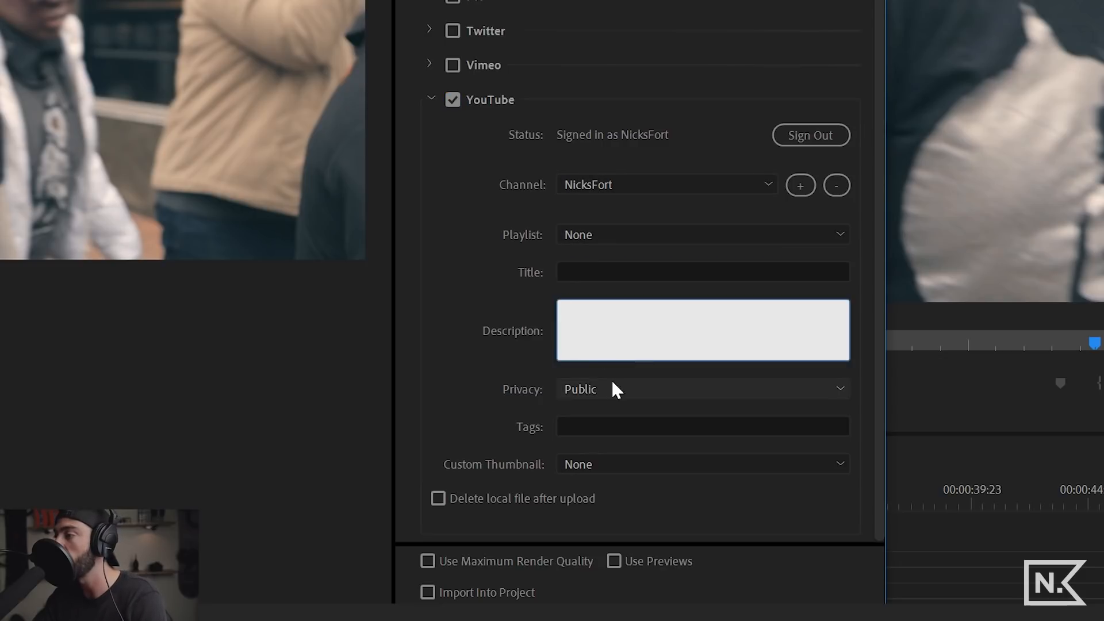
{"action": "left_click", "coordinate": [601, 391]}
{"action": "left_click", "coordinate": [485, 323]}
{"action": "left_click", "coordinate": [593, 463]}
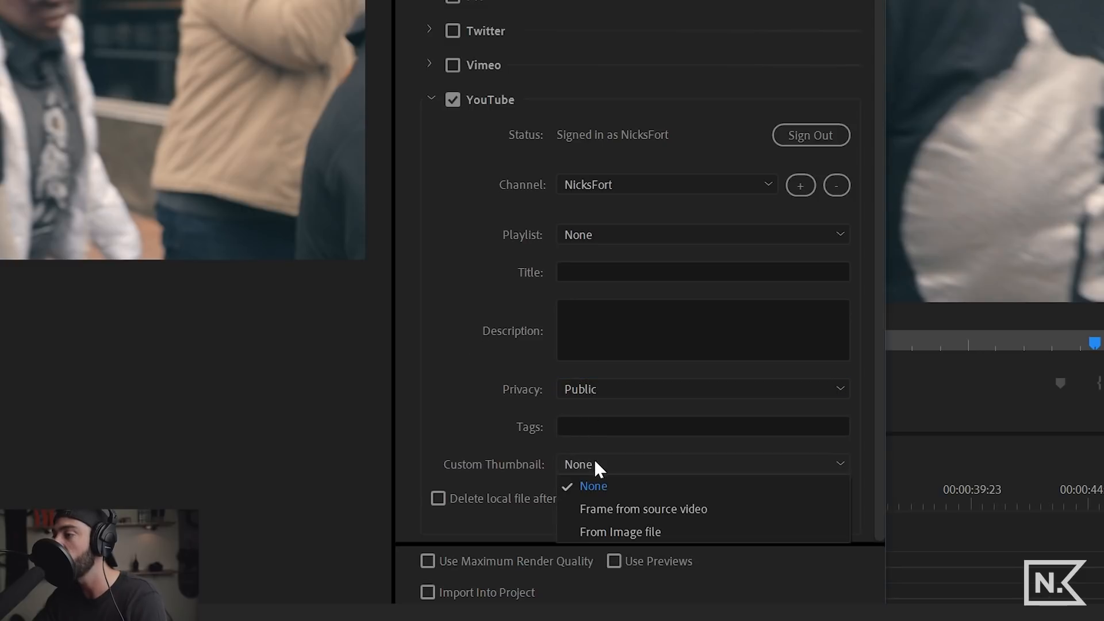
{"action": "left_click", "coordinate": [459, 315]}
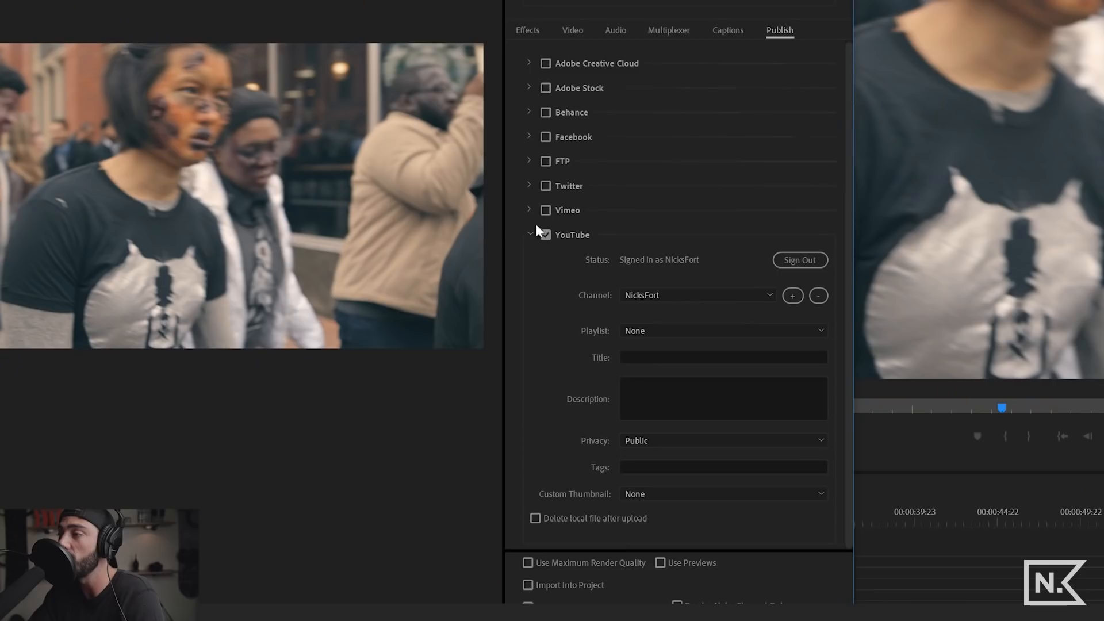
Enable Vimeo publishing to view its options, and turn off both YouTube and Vimeo publishing
{"action": "left_click", "coordinate": [431, 98]}
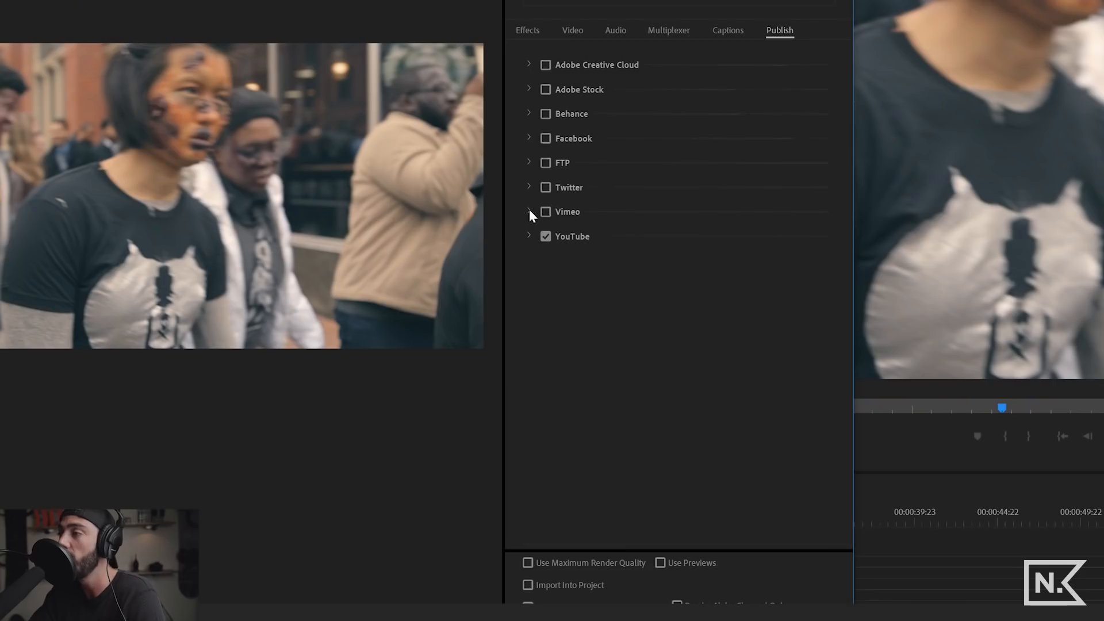
{"action": "left_click", "coordinate": [452, 65]}
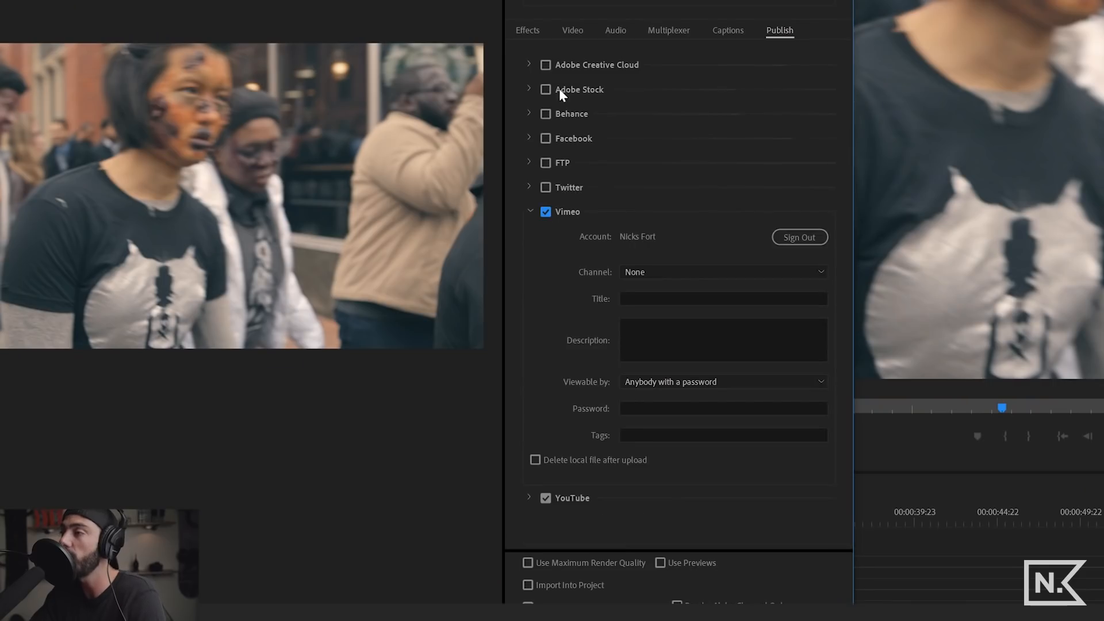
{"action": "left_click", "coordinate": [529, 212]}
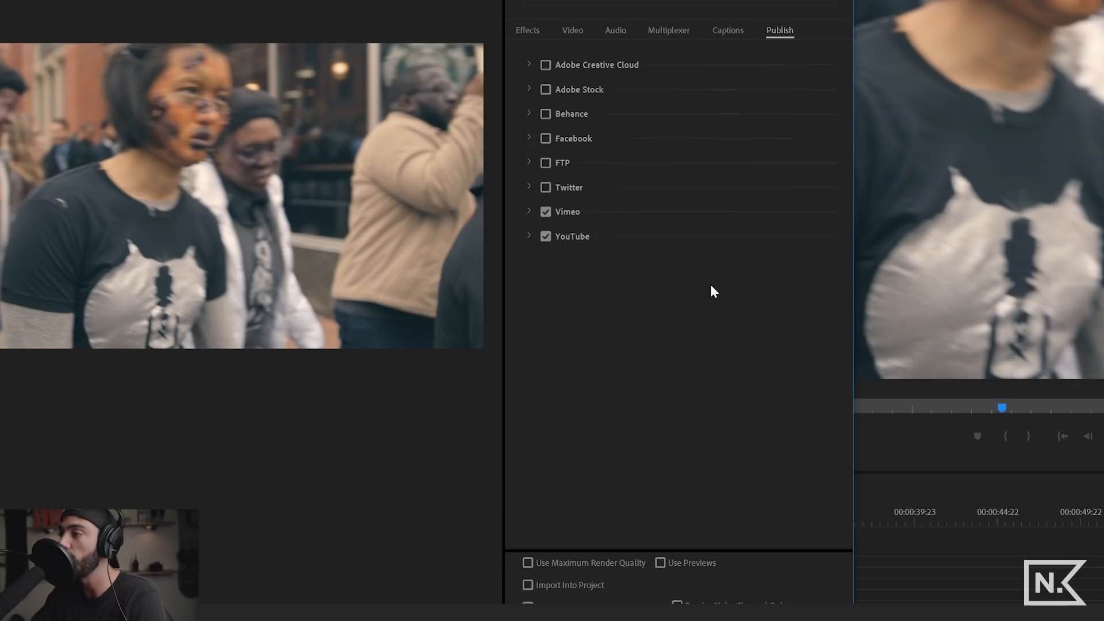
{"action": "left_click", "coordinate": [545, 236]}
{"action": "left_click", "coordinate": [545, 211]}
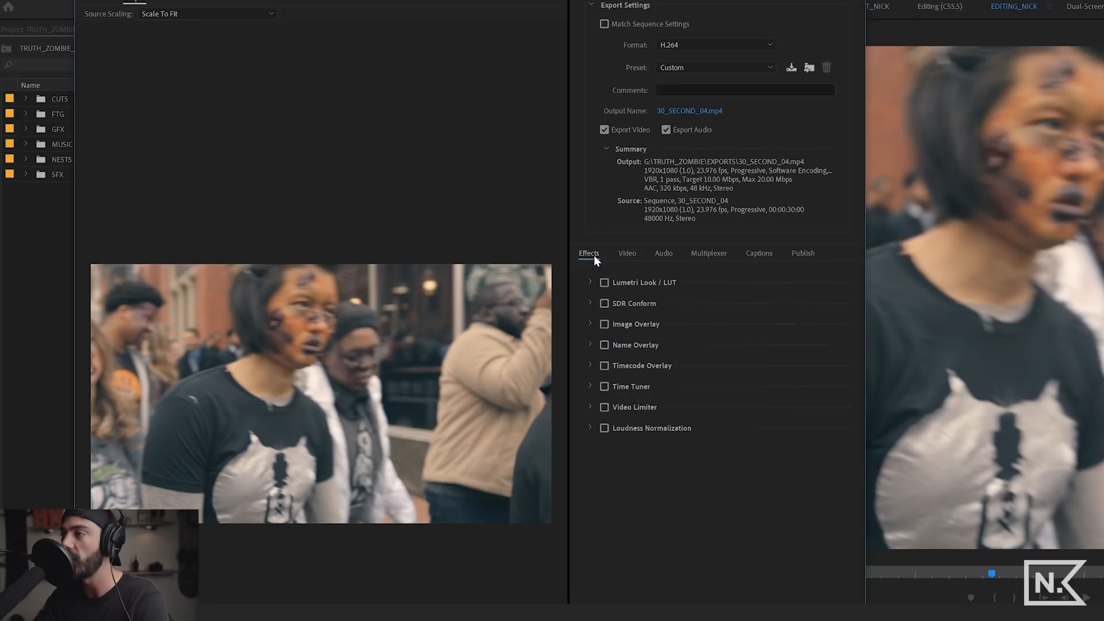
Enable the image overlay and replace its logo with NFT_logo_RGB_transp_mini_hi-res from the Desktop
{"action": "left_click", "coordinate": [590, 324]}
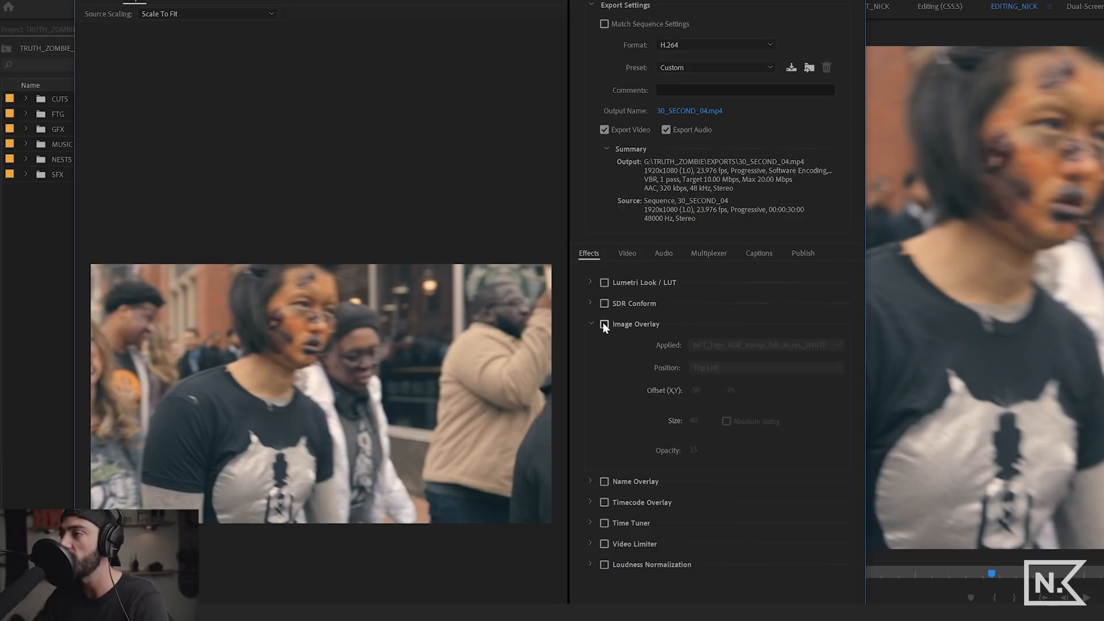
{"action": "left_click", "coordinate": [604, 324]}
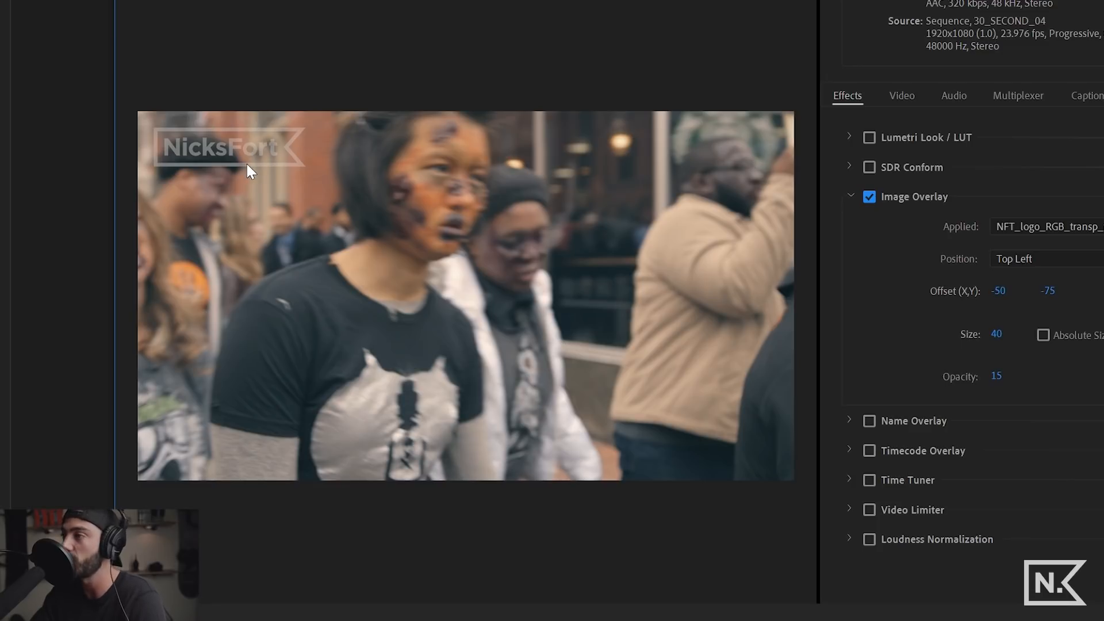
{"action": "left_click", "coordinate": [1058, 227]}
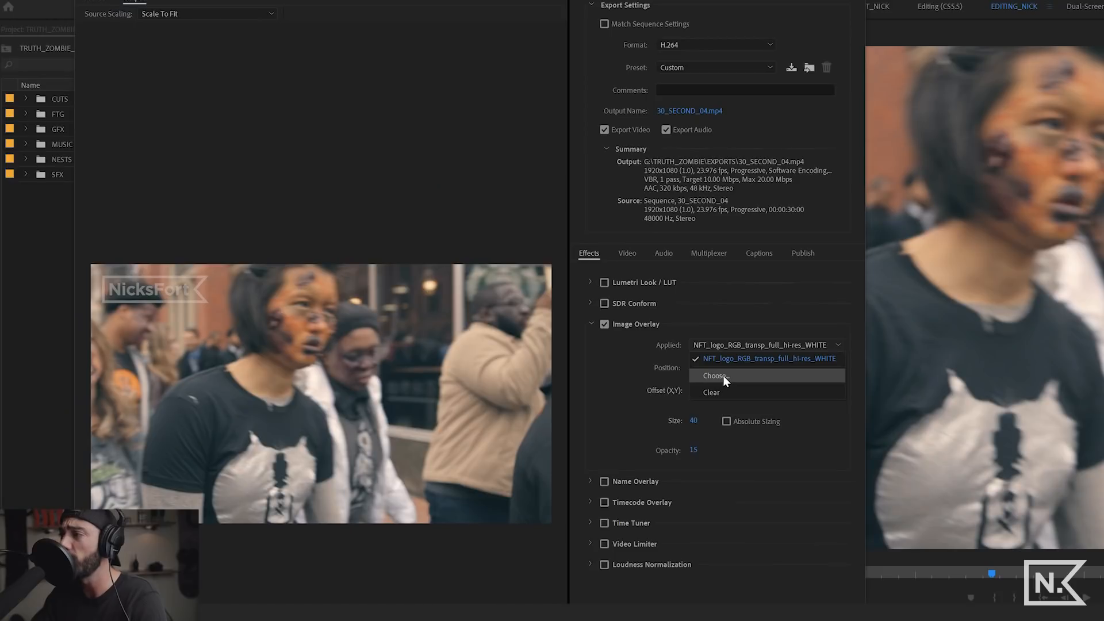
{"action": "left_click", "coordinate": [723, 375]}
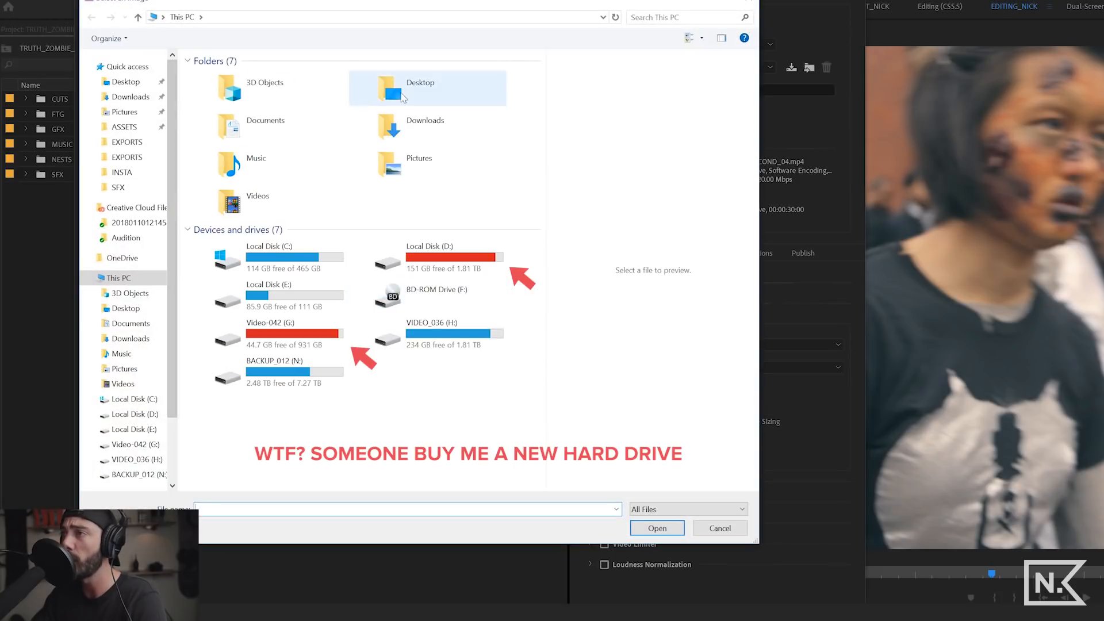
{"action": "double_click", "coordinate": [407, 92]}
{"action": "left_click", "coordinate": [364, 86]}
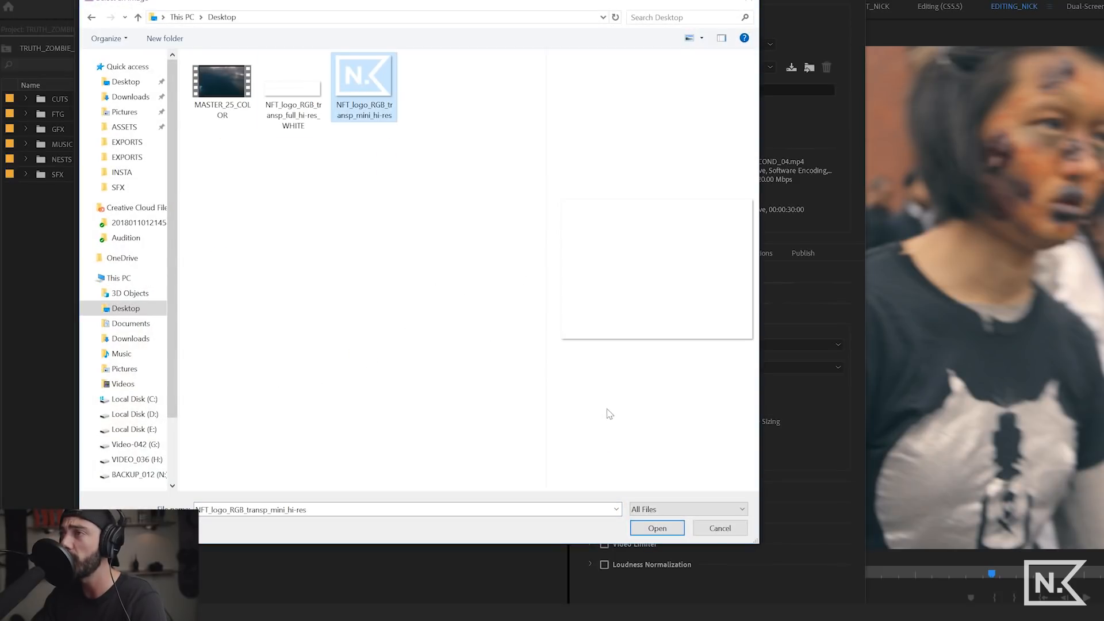
{"action": "left_click", "coordinate": [657, 528]}
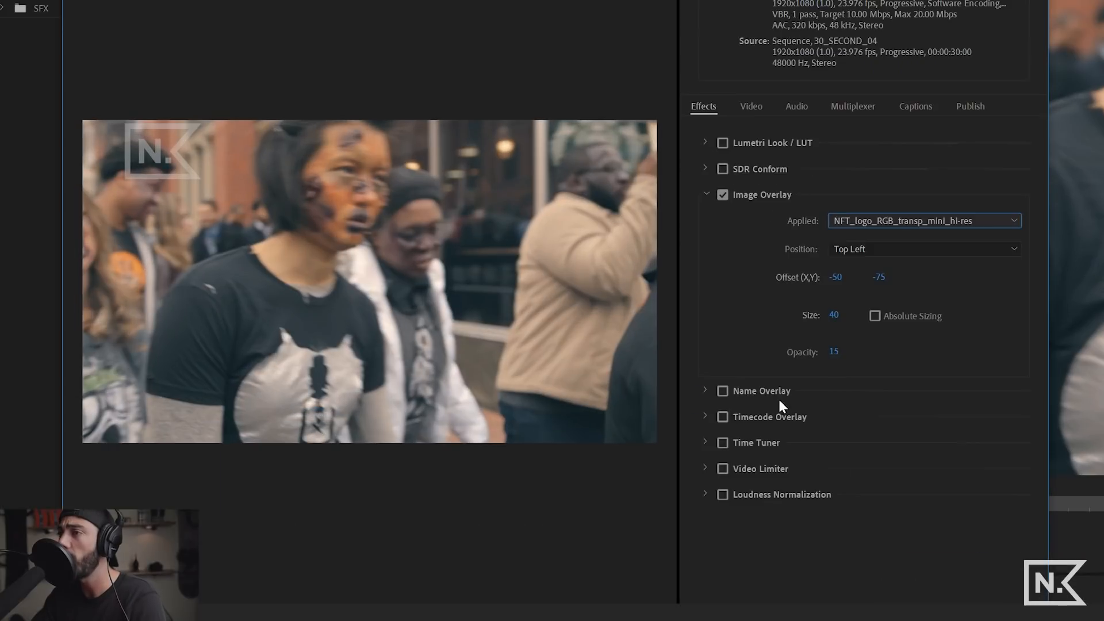
Center the logo overlay, enlarge it to size 188 and set its opacity to 50
{"action": "left_click", "coordinate": [880, 249]}
{"action": "left_click", "coordinate": [869, 333]}
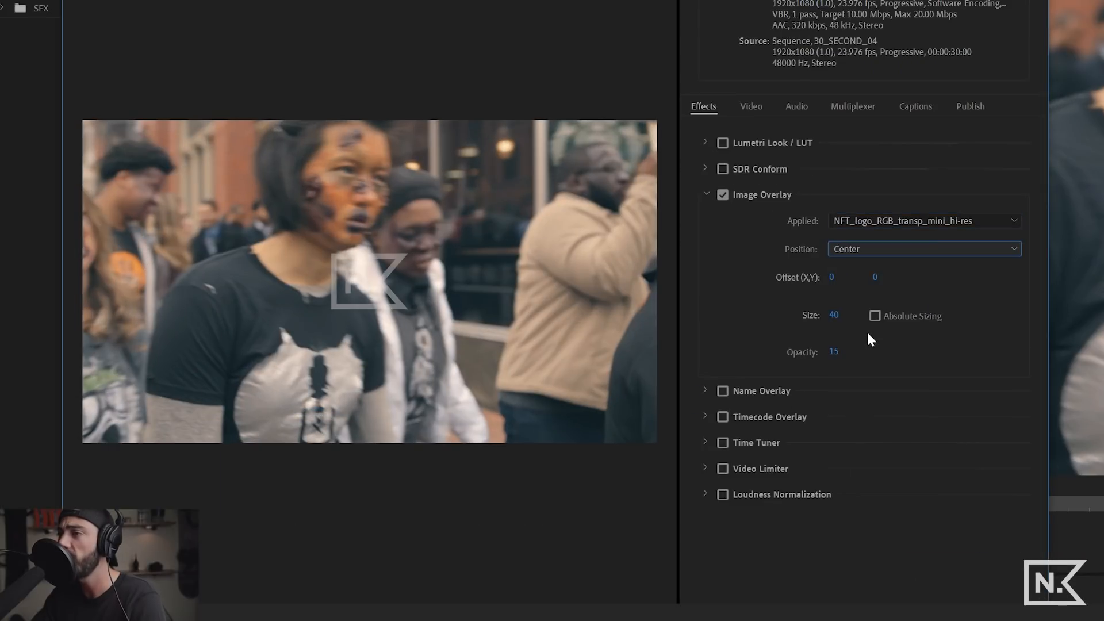
{"action": "mouse_move", "coordinate": [831, 316]}
{"action": "left_mouse_down"}
{"action": "mouse_move", "coordinate": [877, 316]}
{"action": "mouse_move", "coordinate": [850, 318]}
{"action": "left_mouse_up"}
{"action": "type", "text": "50"}
{"action": "key", "text": "Return"}
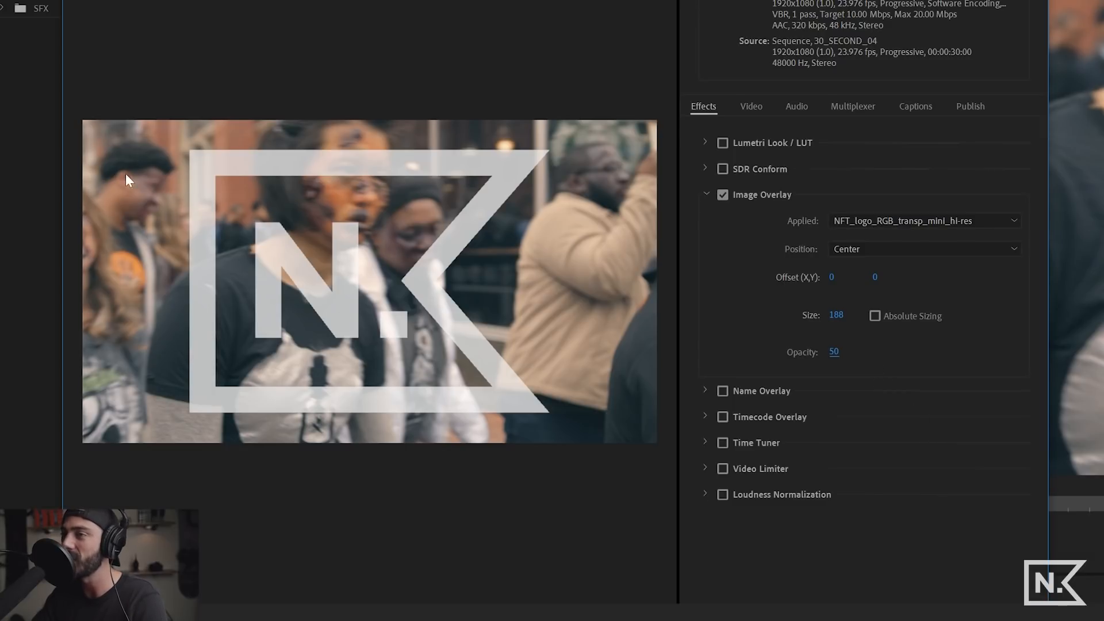
Try the logo overlay's opacity at 5 and 1, and settle on 5
{"action": "left_click", "coordinate": [834, 352]}
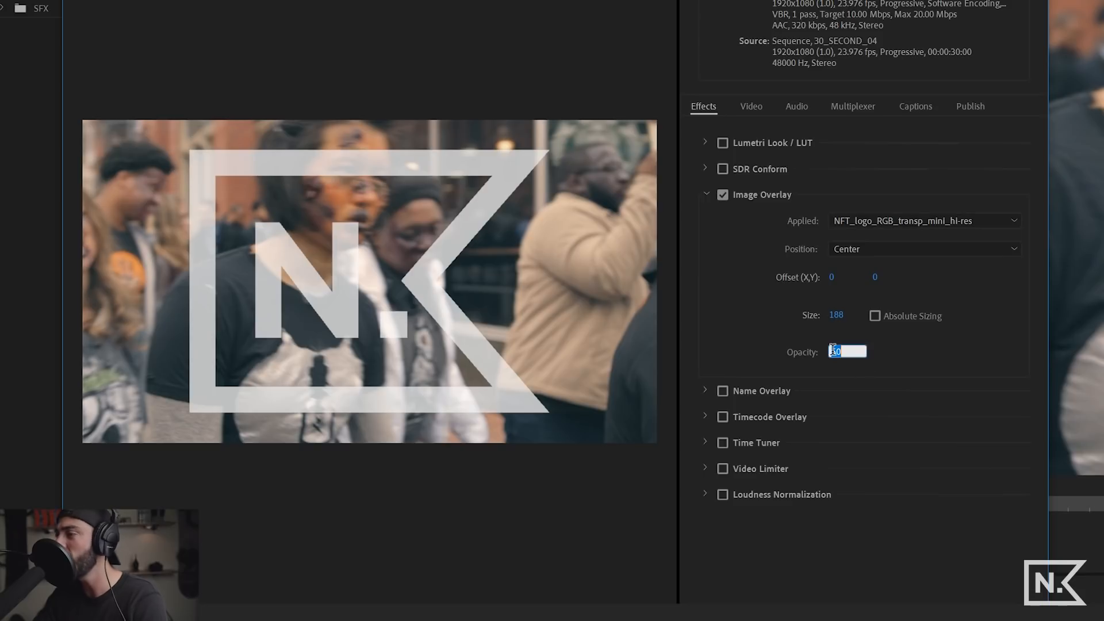
{"action": "type", "text": "5"}
{"action": "key", "text": "Return"}
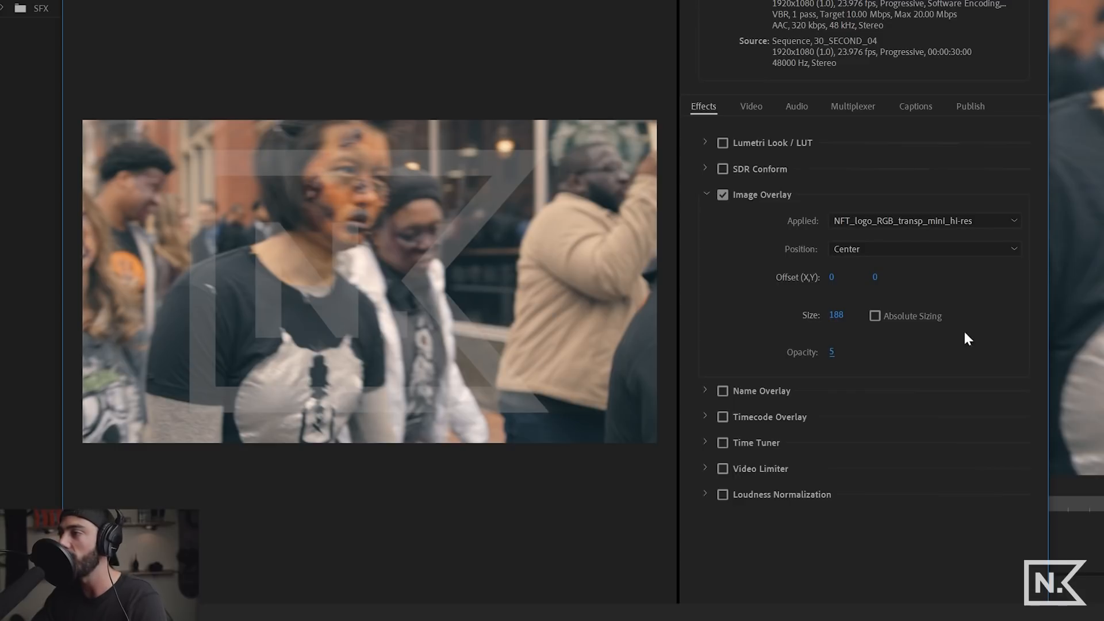
{"action": "left_click", "coordinate": [832, 352]}
{"action": "type", "text": "1"}
{"action": "key", "text": "Return"}
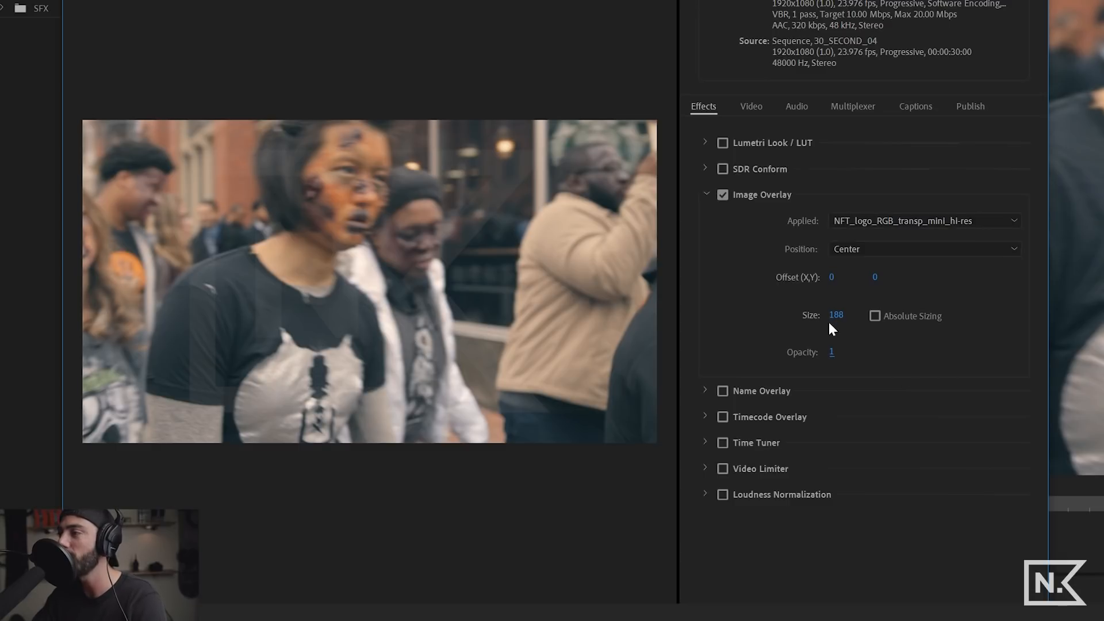
{"action": "left_click", "coordinate": [833, 353]}
{"action": "type", "text": "5"}
{"action": "key", "text": "Return"}
Try the Bottom Right position for the logo overlay and return it to Center
{"action": "left_click_drag", "start_coordinate": [861, 274], "coordinate": [875, 278]}
{"action": "left_click", "coordinate": [849, 249]}
{"action": "left_click", "coordinate": [893, 403]}
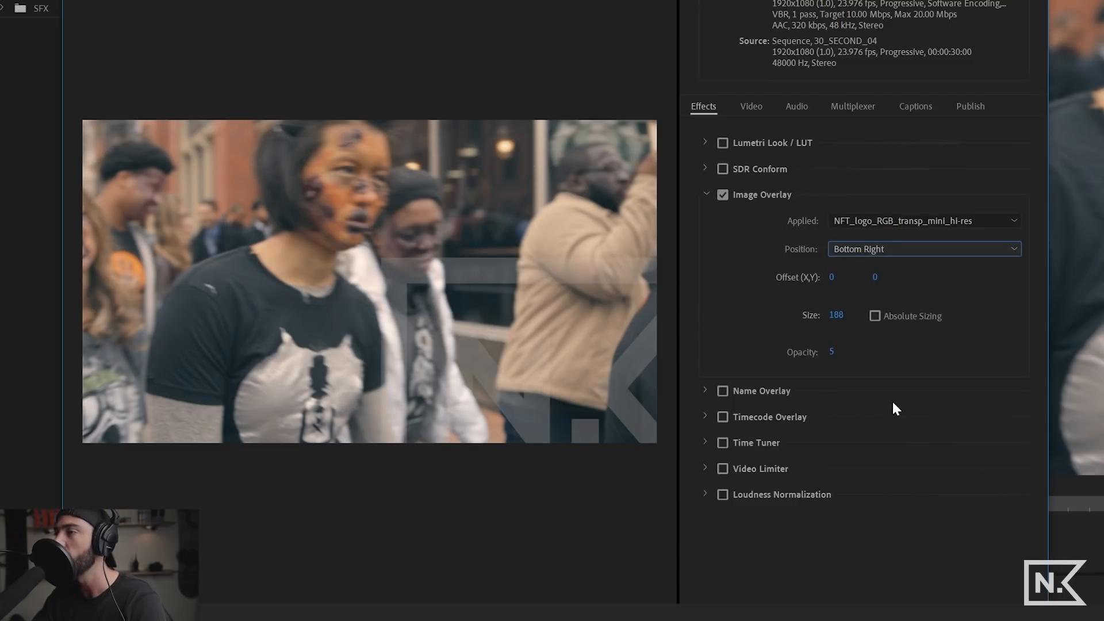
{"action": "left_click", "coordinate": [883, 251]}
{"action": "left_click", "coordinate": [888, 336]}
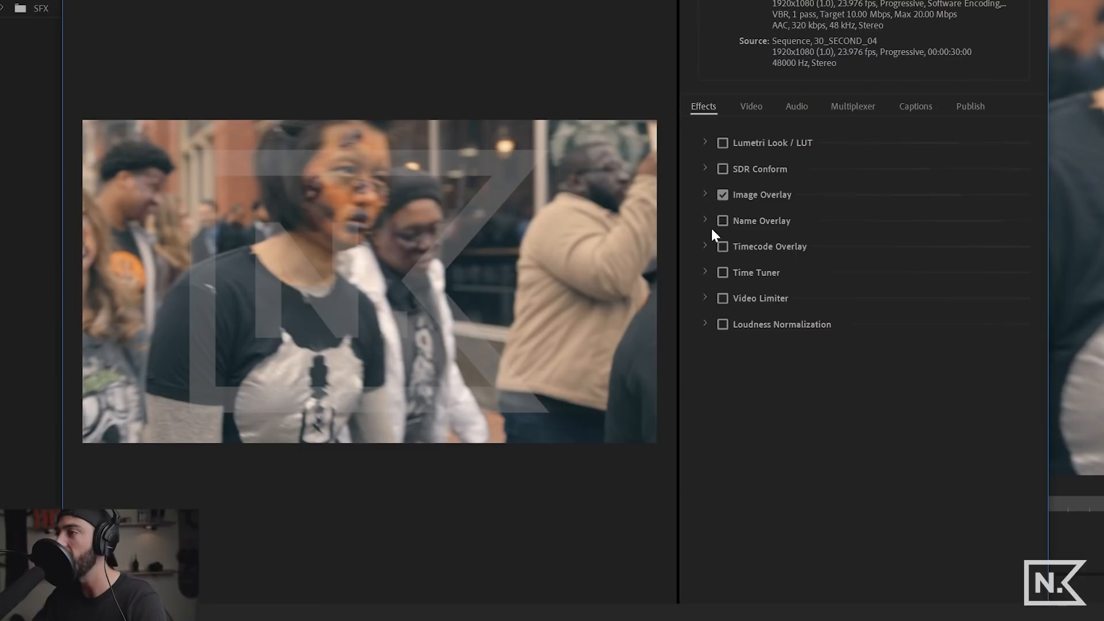
Enable the name overlay and replace its prefix with ZOMBIE REGGIE ROUND 2
{"action": "left_click", "coordinate": [705, 219]}
{"action": "left_click", "coordinate": [722, 222]}
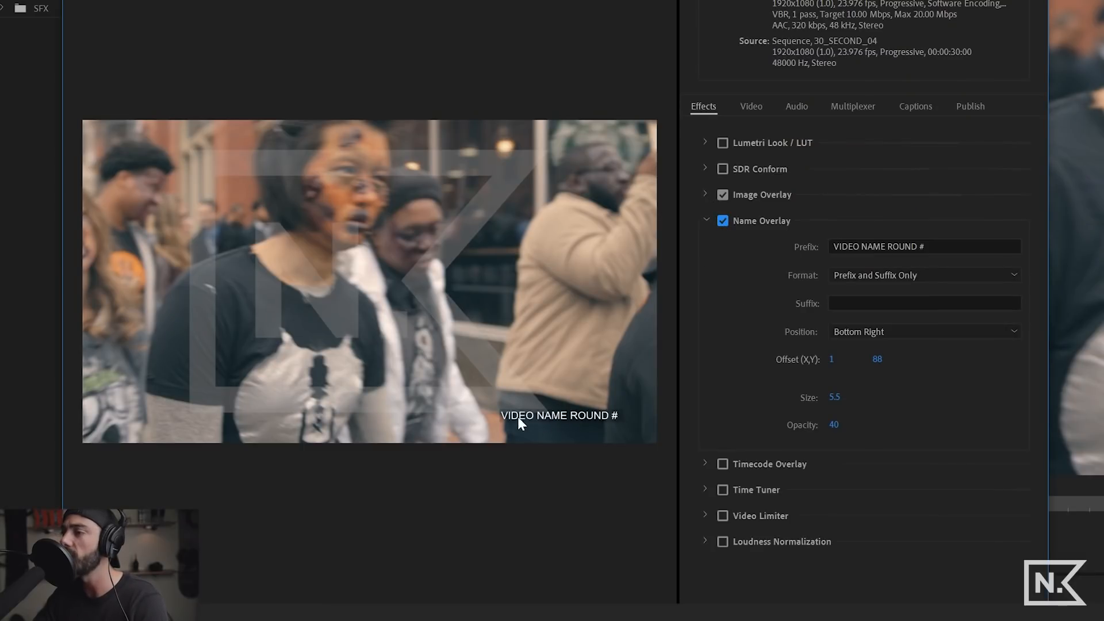
{"action": "left_click", "coordinate": [871, 246]}
{"action": "double_click", "coordinate": [871, 246]}
{"action": "key", "text": "ctrl+a"}
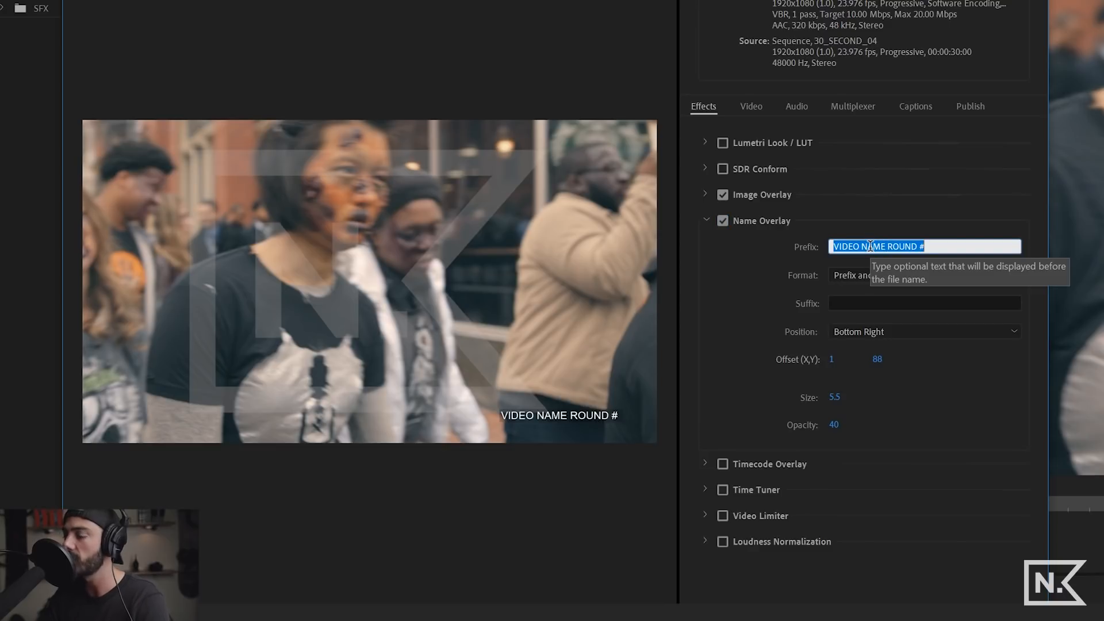
{"action": "type", "text": "ZOMBIE RA"}
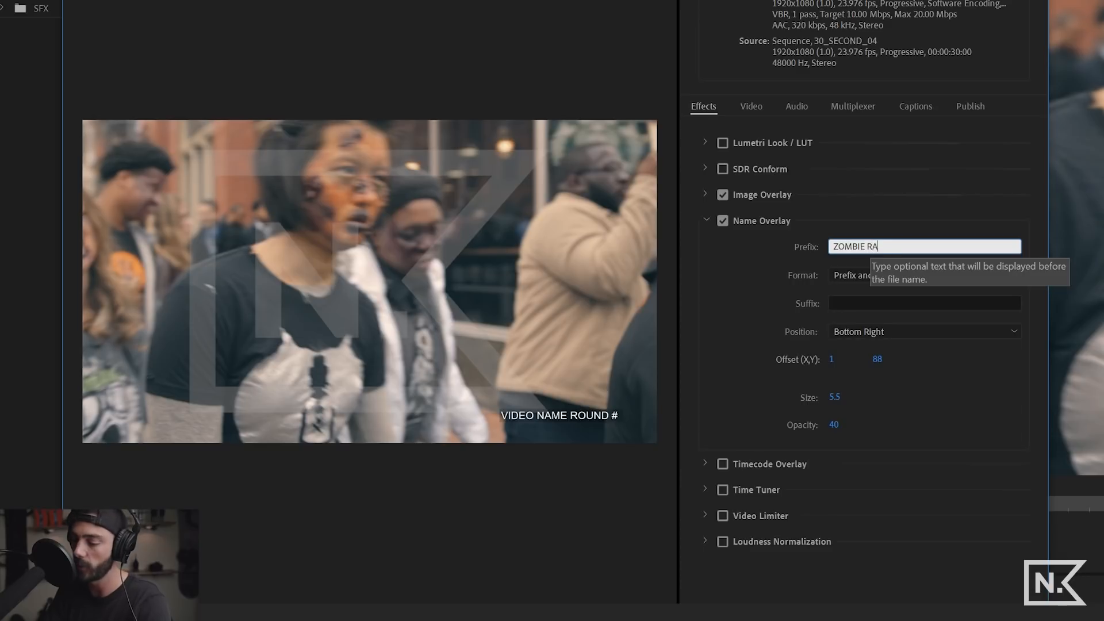
{"action": "key", "text": "BackSpace"}
{"action": "type", "text": "EGGIE ROUND 2"}
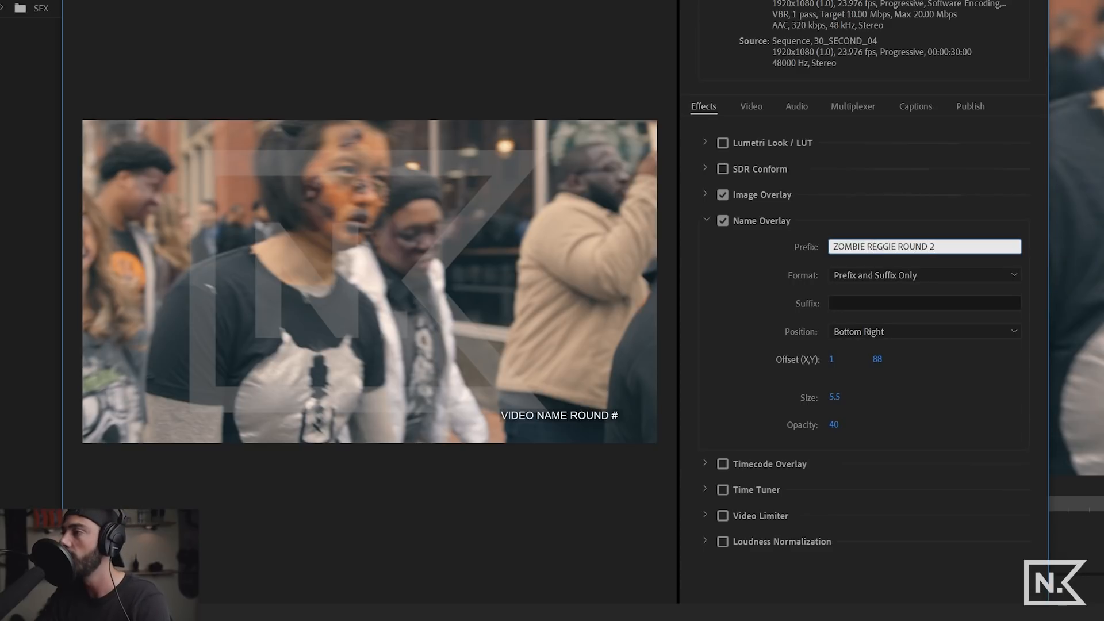
Rename the export's output file as ZOMBIE_REGGIE_ROUND_2
{"action": "left_click", "coordinate": [733, 313]}
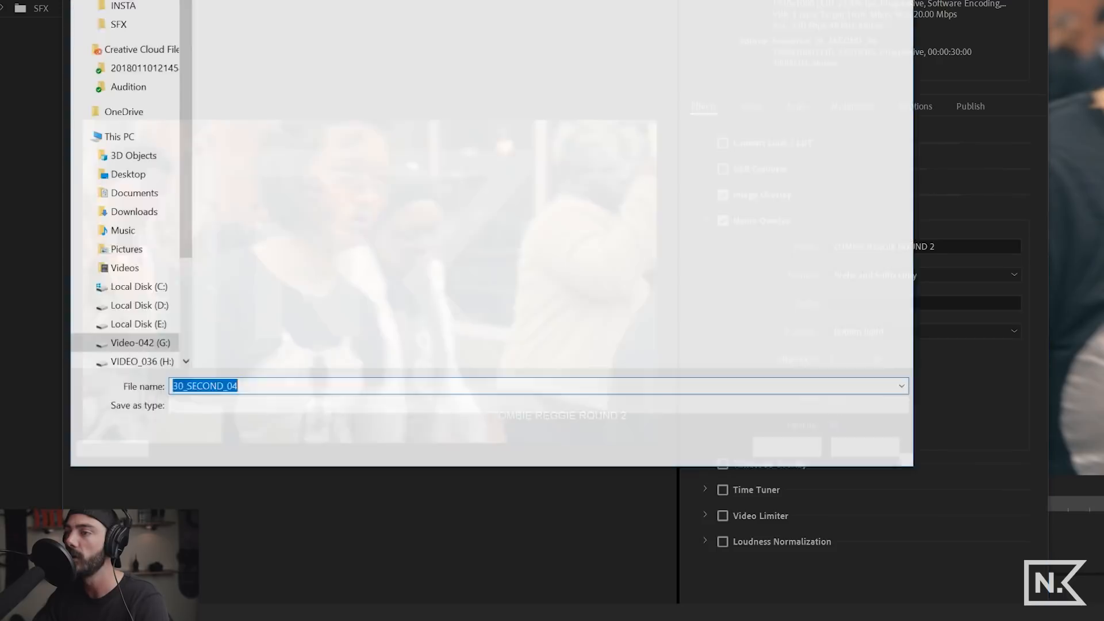
{"action": "type", "text": "ZOMBIE_REGGIE_ROUND _2"}
{"action": "key", "text": "Return"}
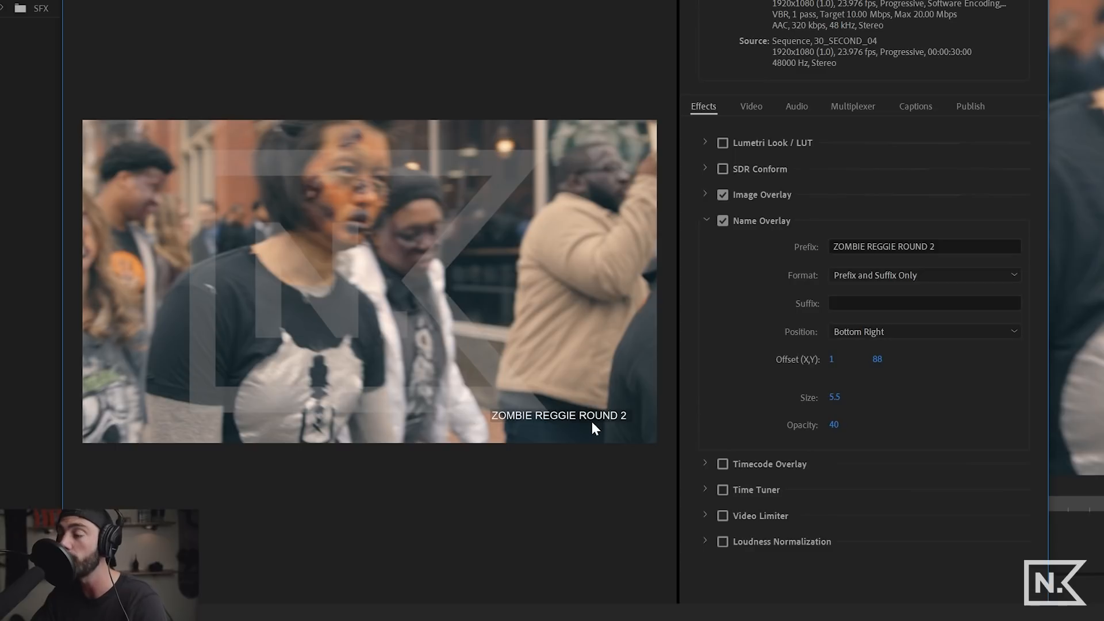
Try the name overlay at Top Left and other positions, and set its position to Center
{"action": "left_click", "coordinate": [866, 330]}
{"action": "left_click", "coordinate": [868, 345]}
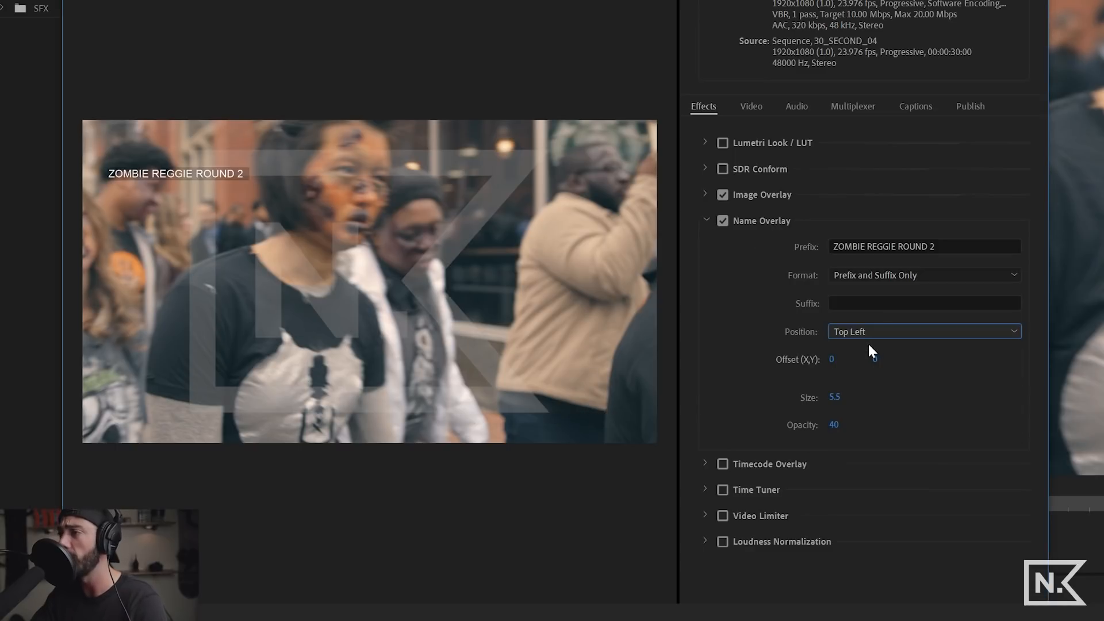
{"action": "left_click", "coordinate": [868, 327]}
{"action": "left_click", "coordinate": [880, 364]}
{"action": "left_click", "coordinate": [867, 323]}
{"action": "left_click", "coordinate": [868, 420]}
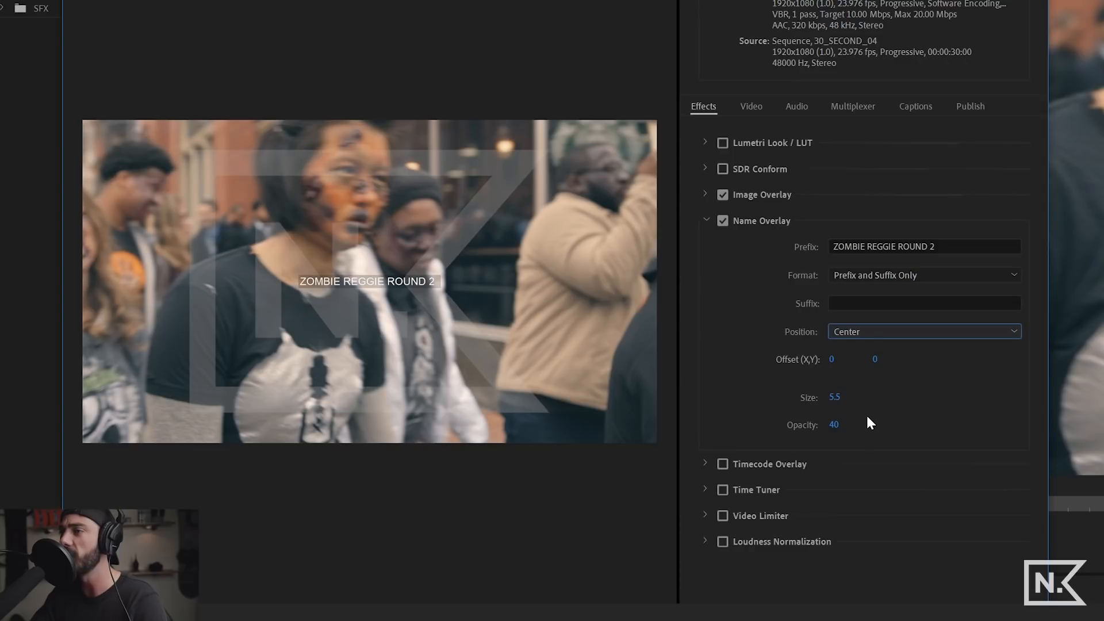
Enable the timecode overlay, try a size of 93 and set its size to 14
{"action": "left_click", "coordinate": [705, 220]}
{"action": "left_click", "coordinate": [703, 246]}
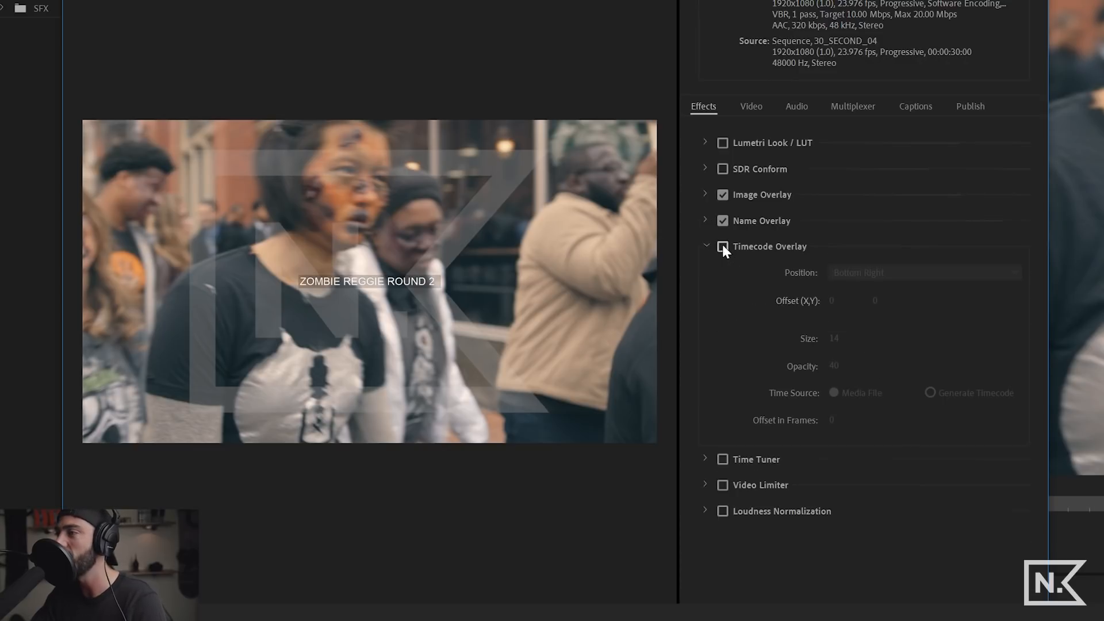
{"action": "left_click", "coordinate": [722, 246]}
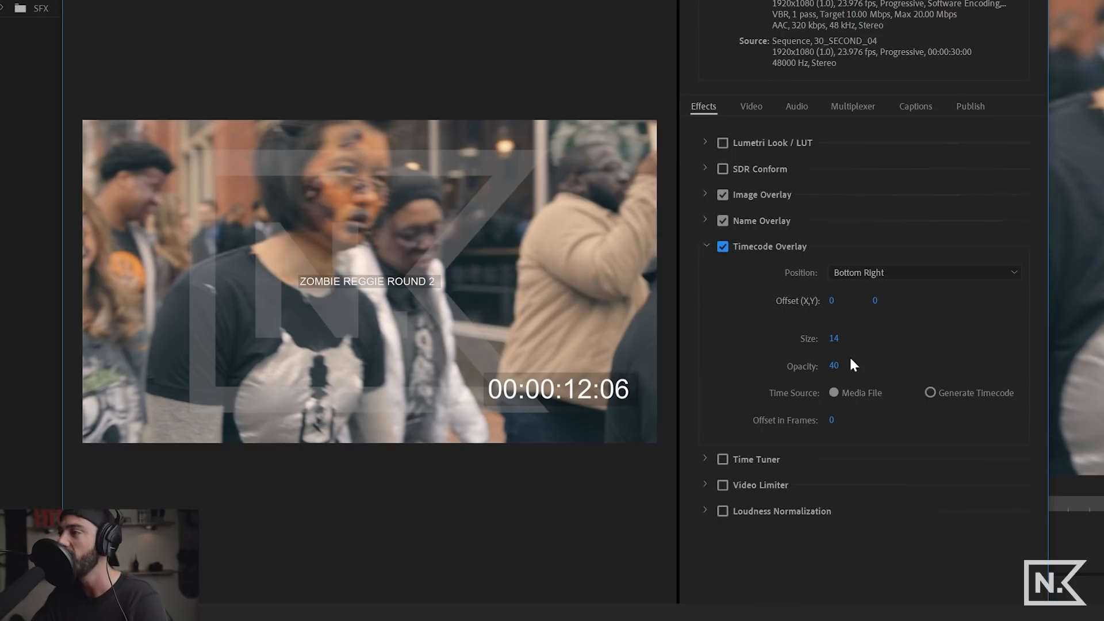
{"action": "left_click_drag", "start_coordinate": [833, 338], "coordinate": [900, 349]}
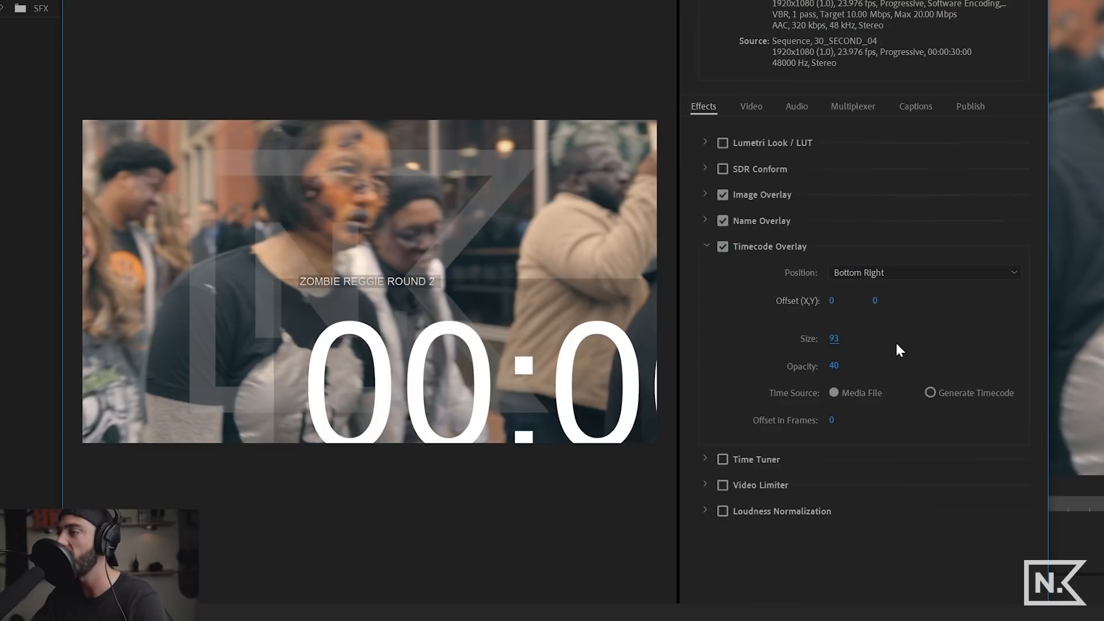
{"action": "left_click", "coordinate": [832, 339]}
{"action": "type", "text": "14"}
{"action": "key", "text": "Return"}
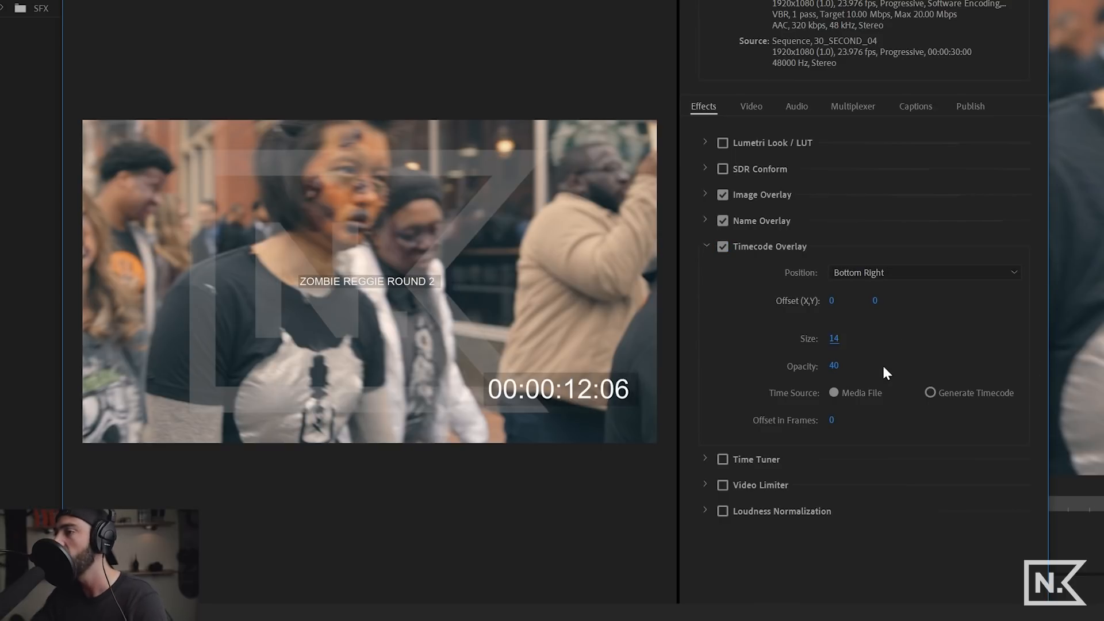
Set the timecode overlay's position to Center with a vertical offset of 99, and preview the overlays on other frames
{"action": "left_click", "coordinate": [861, 274]}
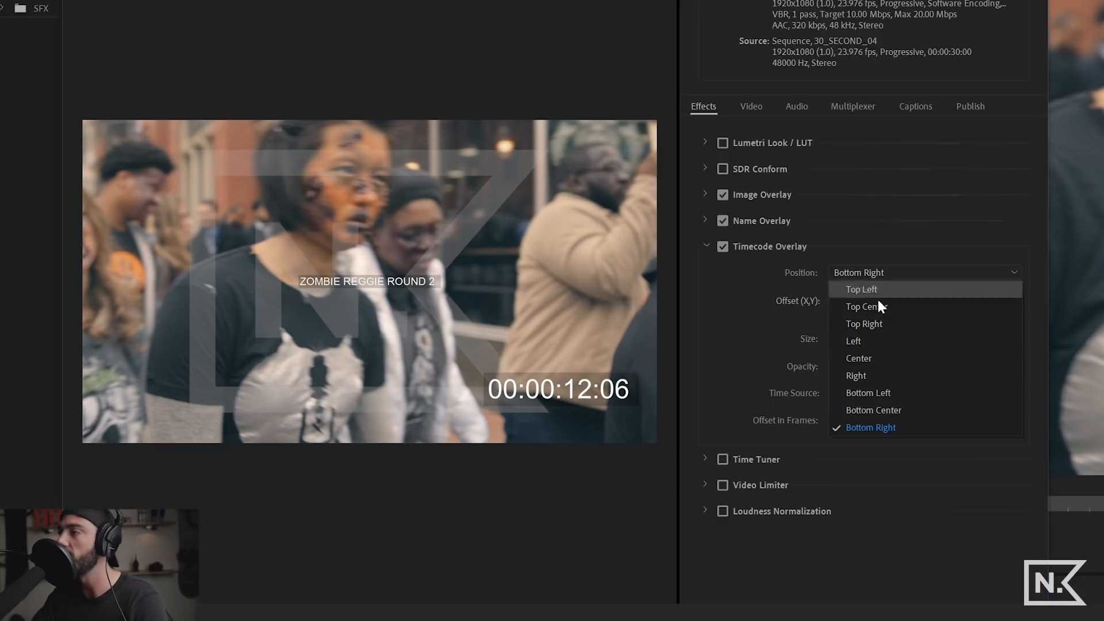
{"action": "left_click", "coordinate": [878, 357]}
{"action": "left_click_drag", "start_coordinate": [832, 300], "coordinate": [944, 292]}
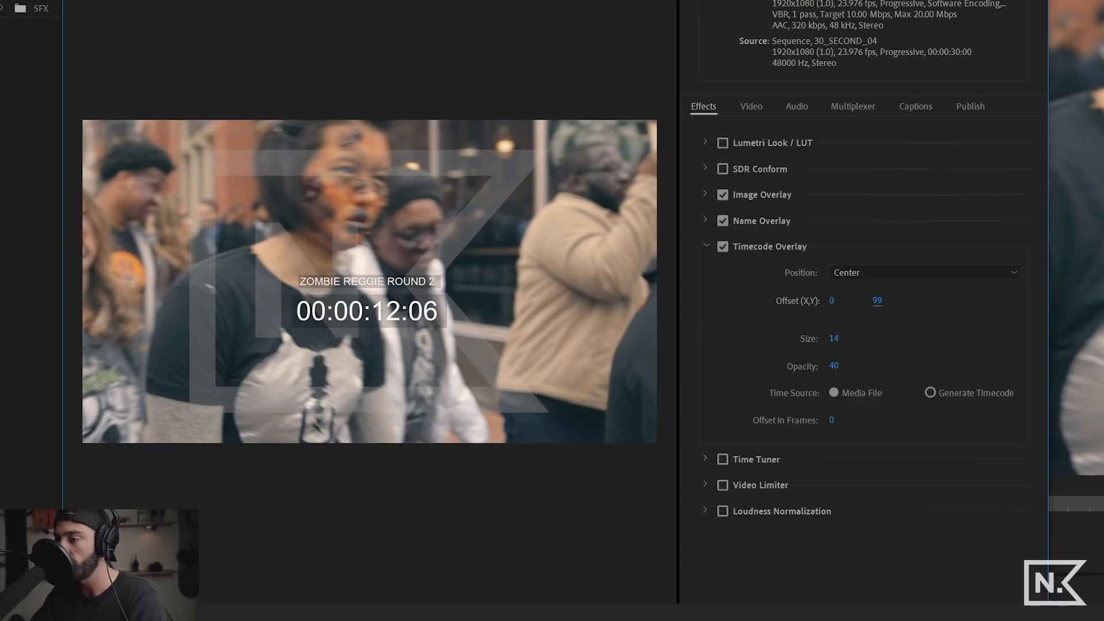
{"action": "key", "text": "Left"}
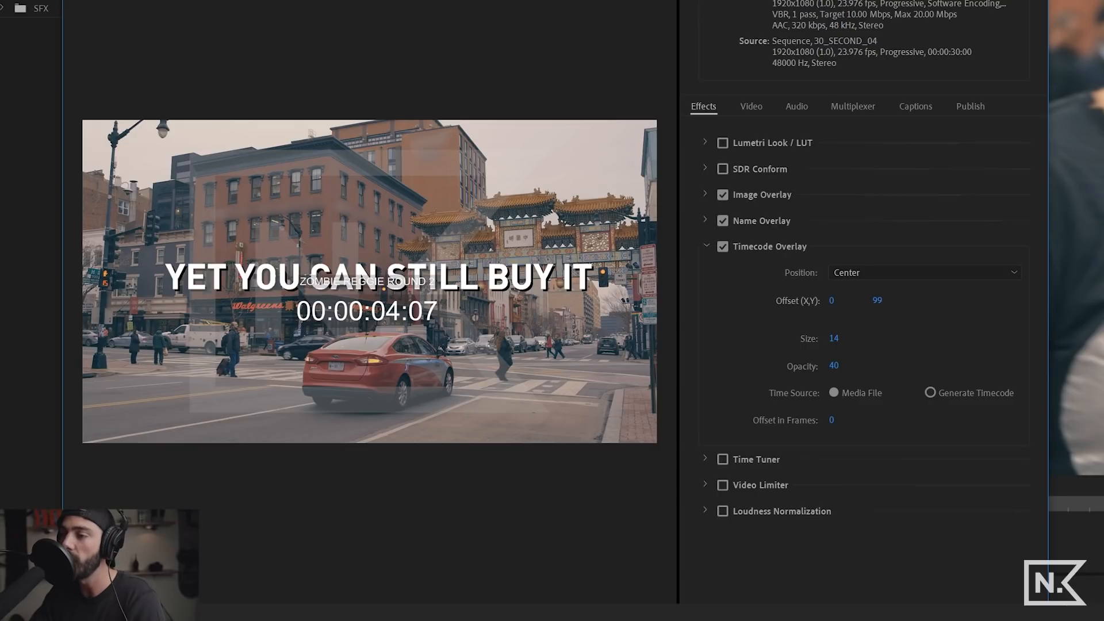
{"action": "key", "text": "Right"}
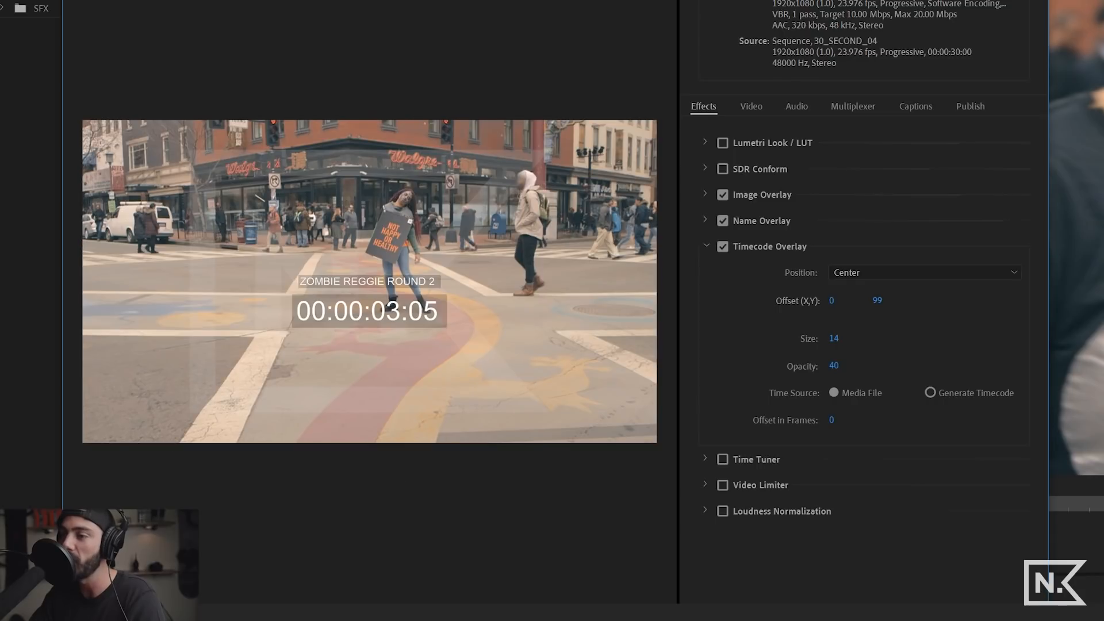
{"action": "key", "text": "Right"}
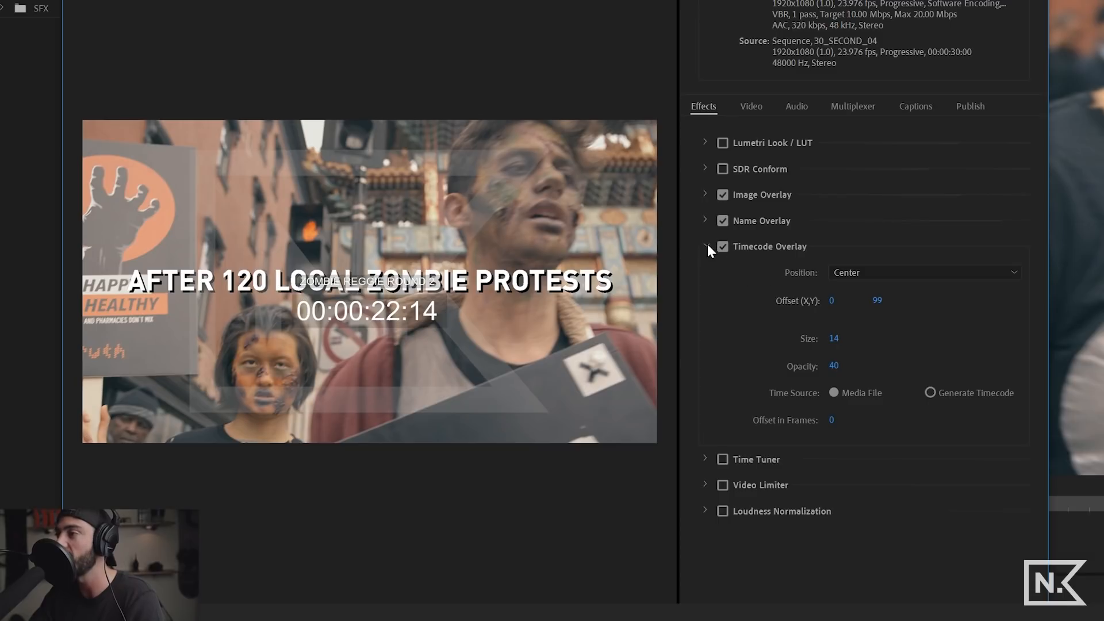
{"action": "left_click", "coordinate": [706, 246]}
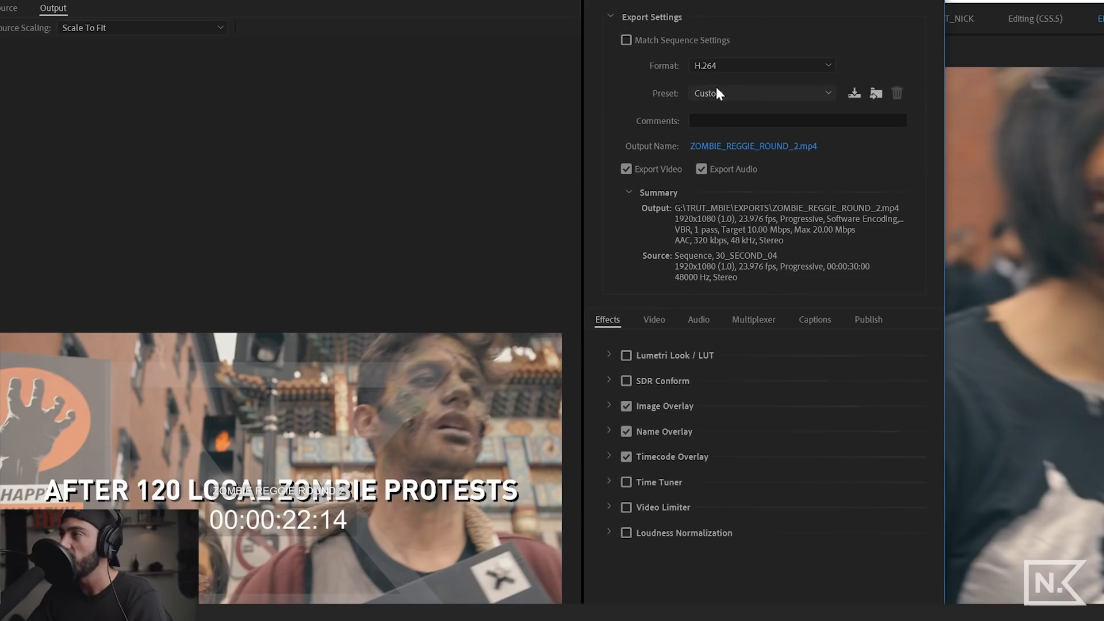
Save the export settings as preset YOUTUBE_POST_FINAL, including both the effects and the publish settings
{"action": "left_click", "coordinate": [853, 93]}
{"action": "type", "text": "YOUTUBE_POST_FINAL"}
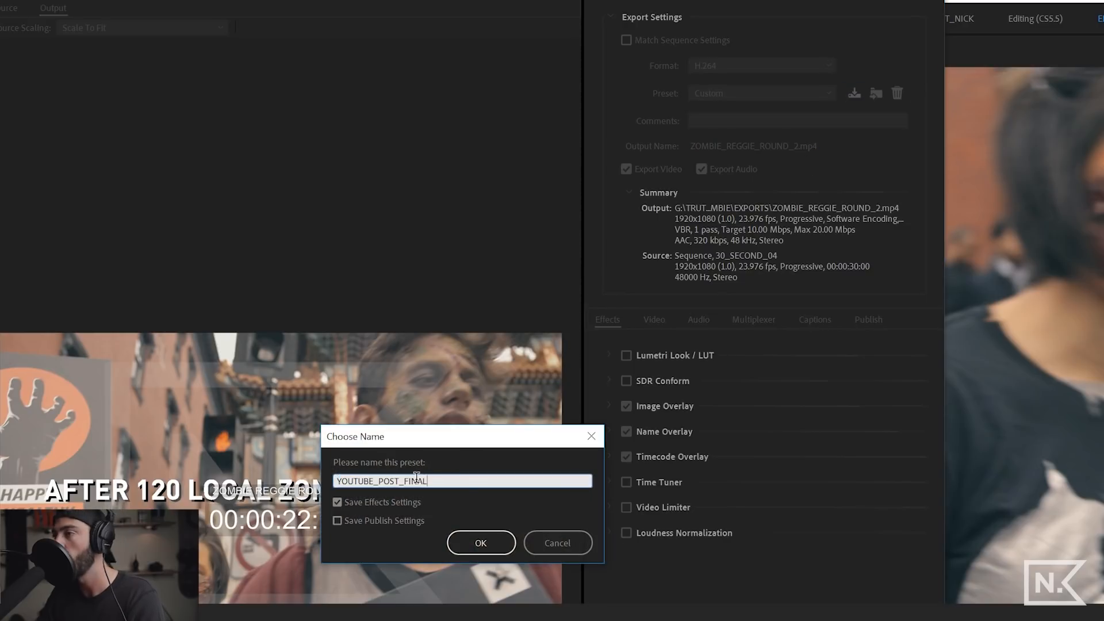
{"action": "left_click", "coordinate": [338, 521]}
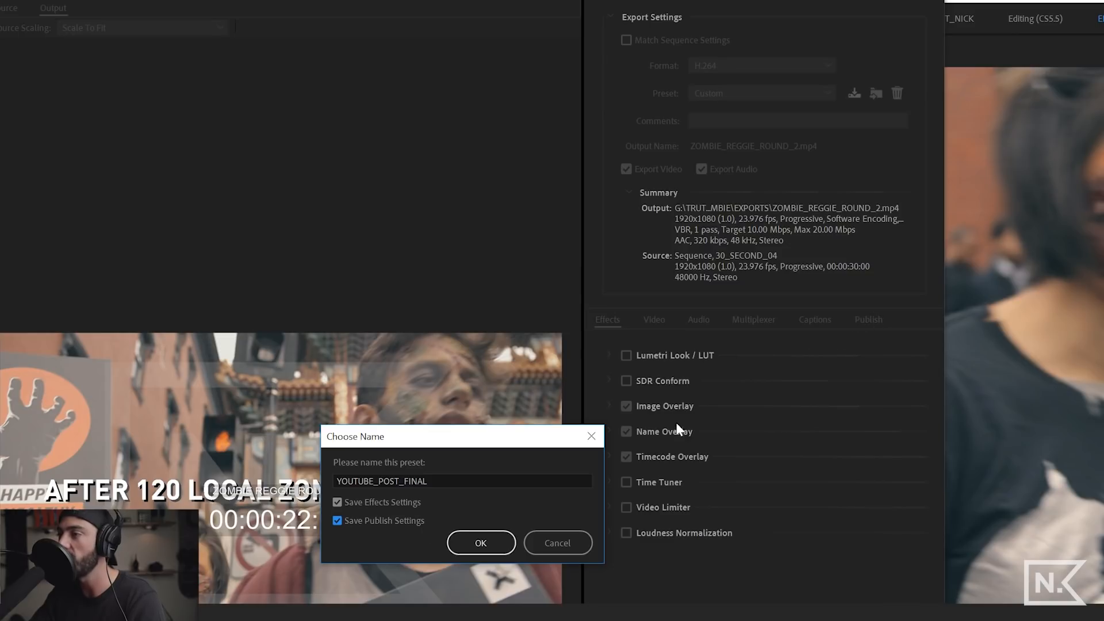
{"action": "left_click", "coordinate": [482, 543]}
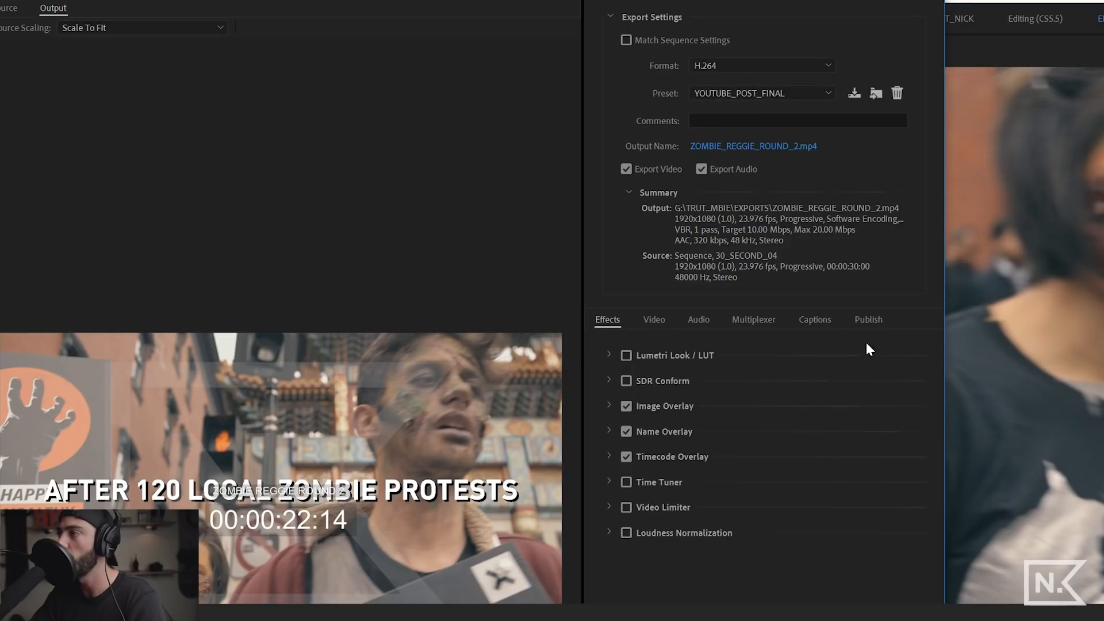
Check the YouTube publishing options stored with the new preset
{"action": "left_click", "coordinate": [870, 319]}
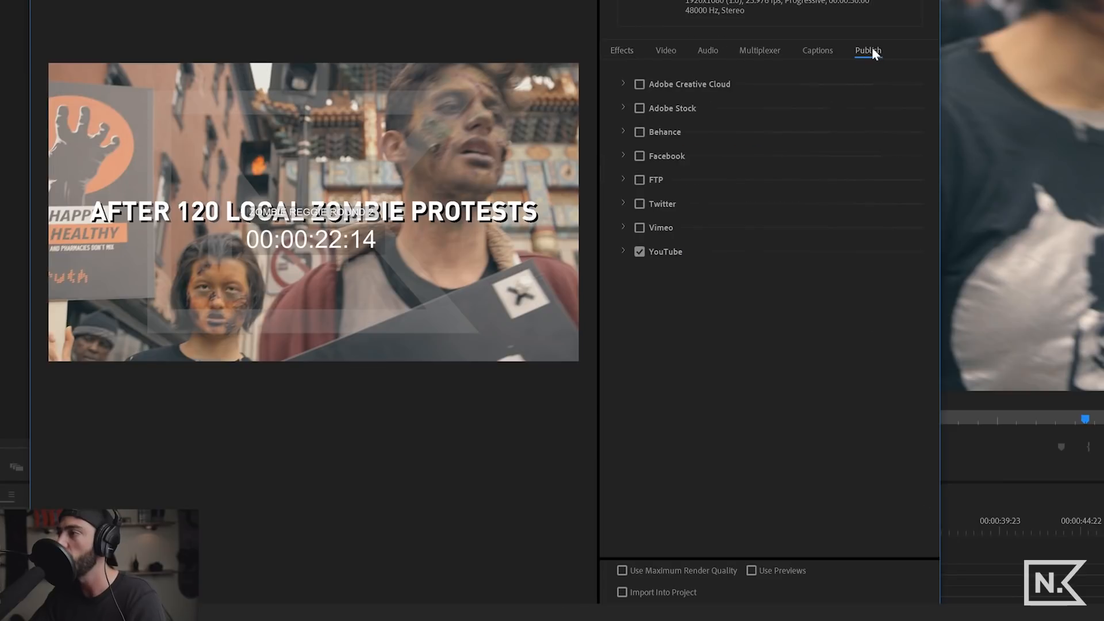
{"action": "left_click", "coordinate": [622, 252]}
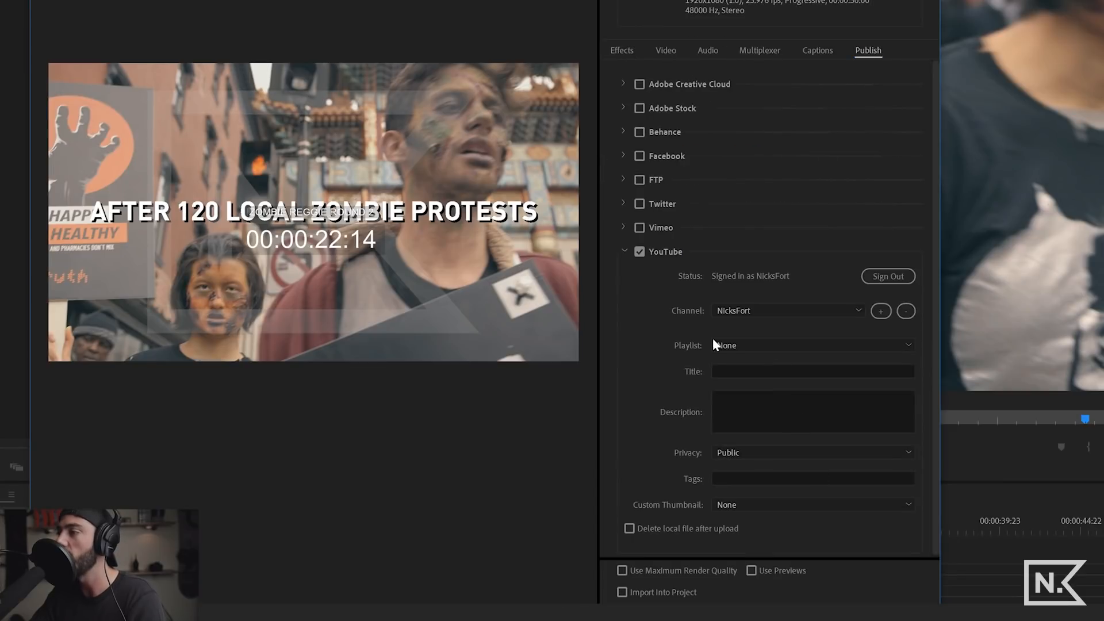
{"action": "left_click", "coordinate": [623, 252]}
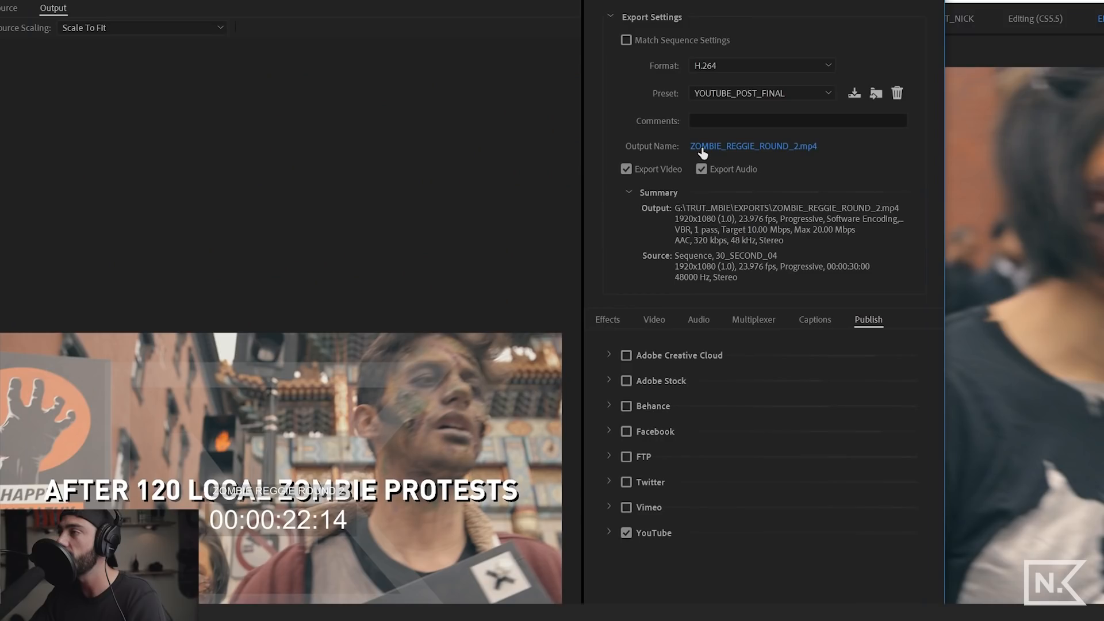
Switch to the CLIENT_4K_FINISH preset and back to YOUTUBE_POST_FINAL to compare their publishing settings
{"action": "left_click", "coordinate": [826, 91]}
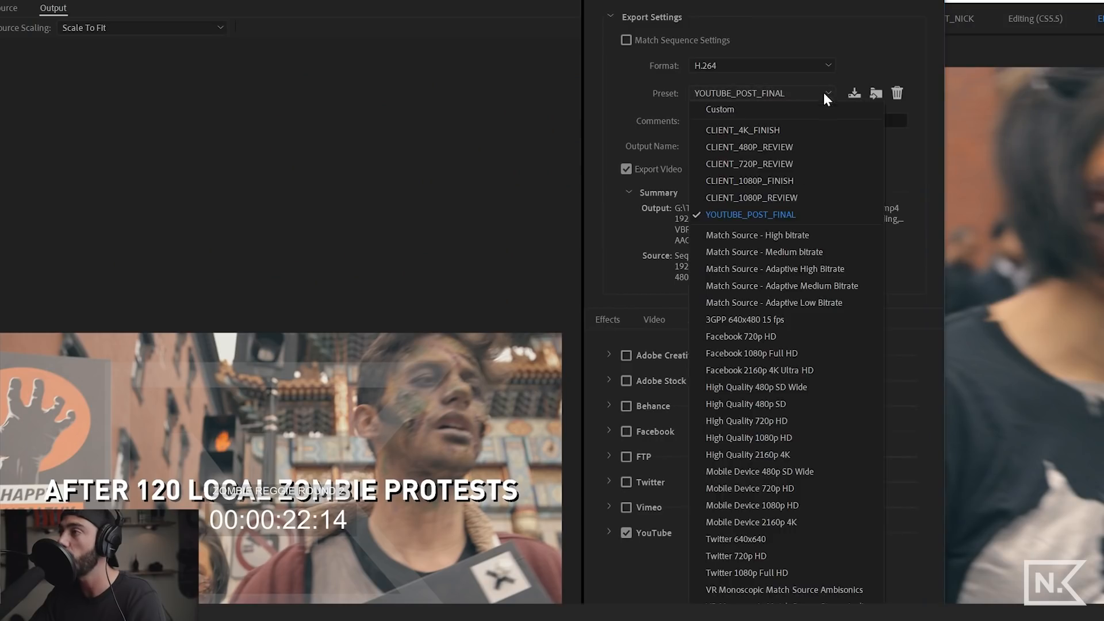
{"action": "left_click", "coordinate": [782, 129]}
{"action": "left_click", "coordinate": [781, 94]}
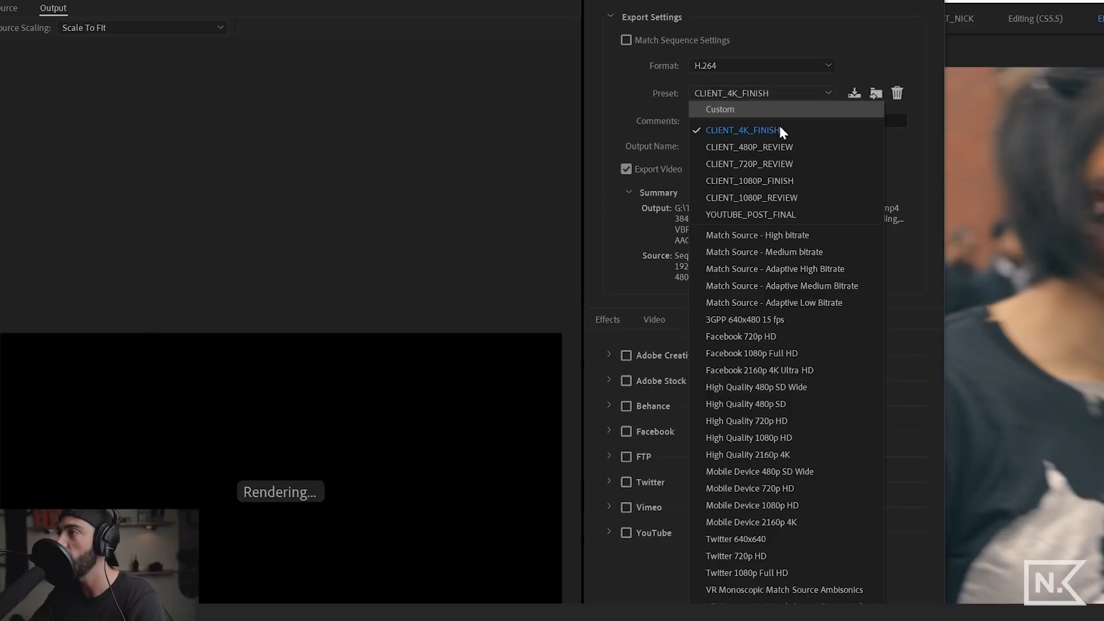
{"action": "left_click", "coordinate": [781, 213]}
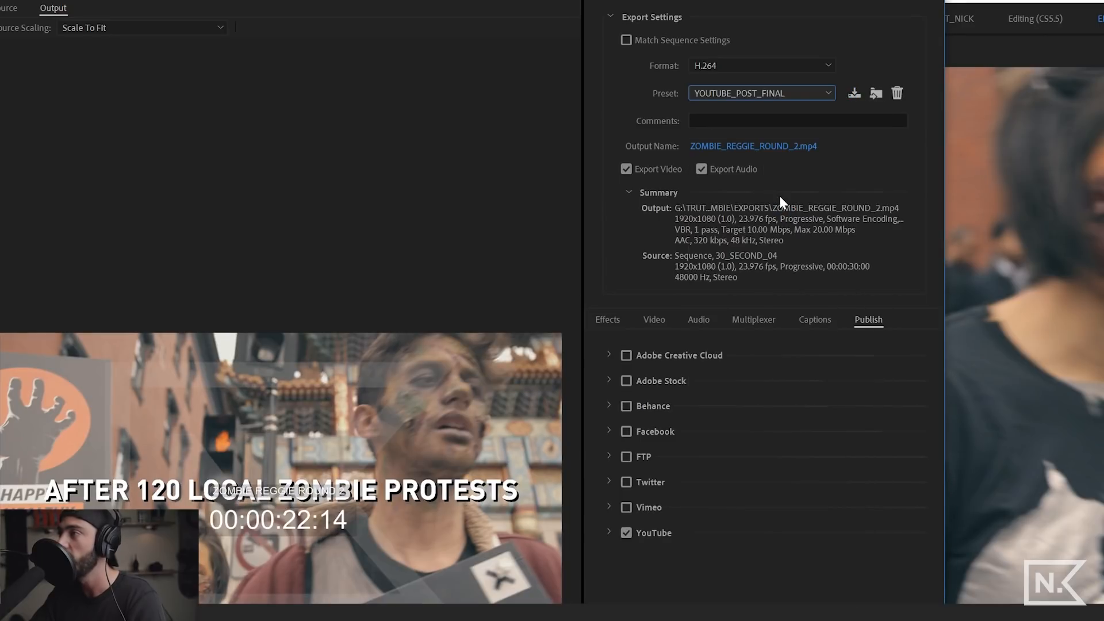